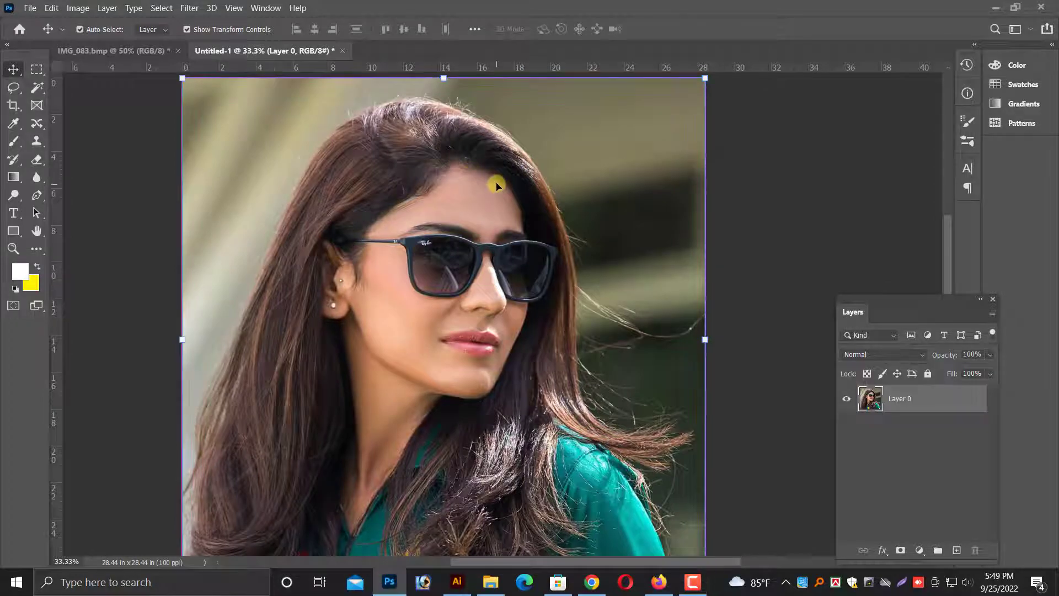
# Zoom in and trace the left sunglass lens with a closed Pen path
pyautogui.hotkey('ctrl', '+')
pyautogui.hotkey('ctrl', '+')
pyautogui.hotkey('ctrl', '+')
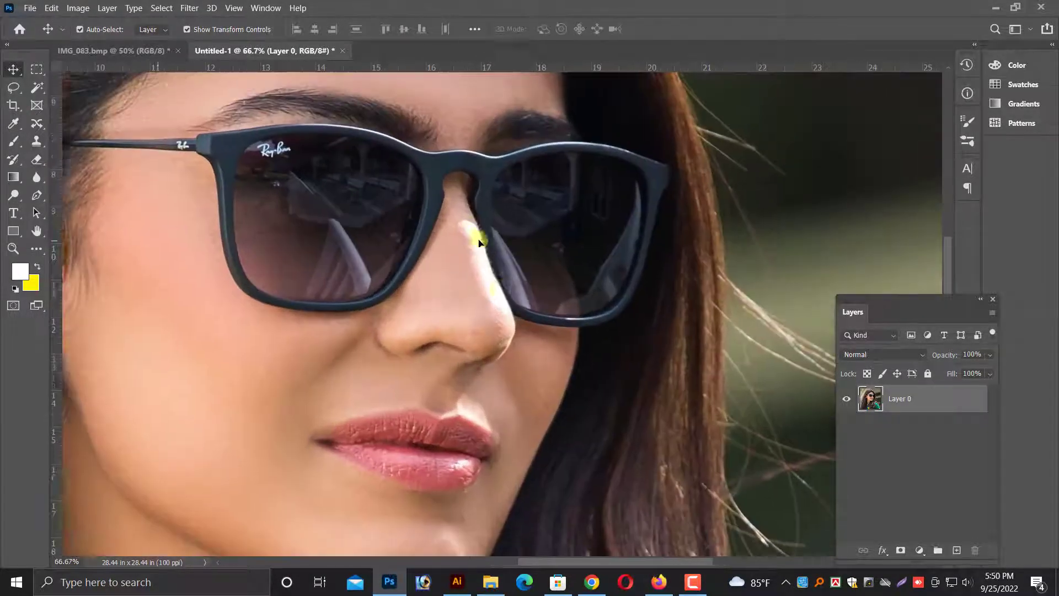
pyautogui.hotkey('ctrl', '+')
pyautogui.press('p')
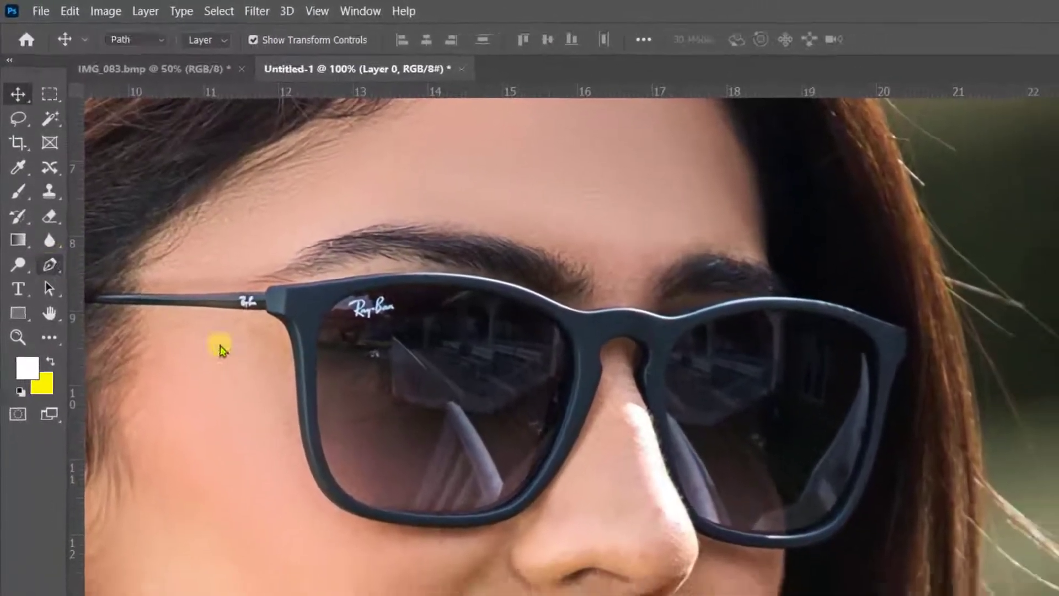
pyautogui.hotkey('ctrl', '+')
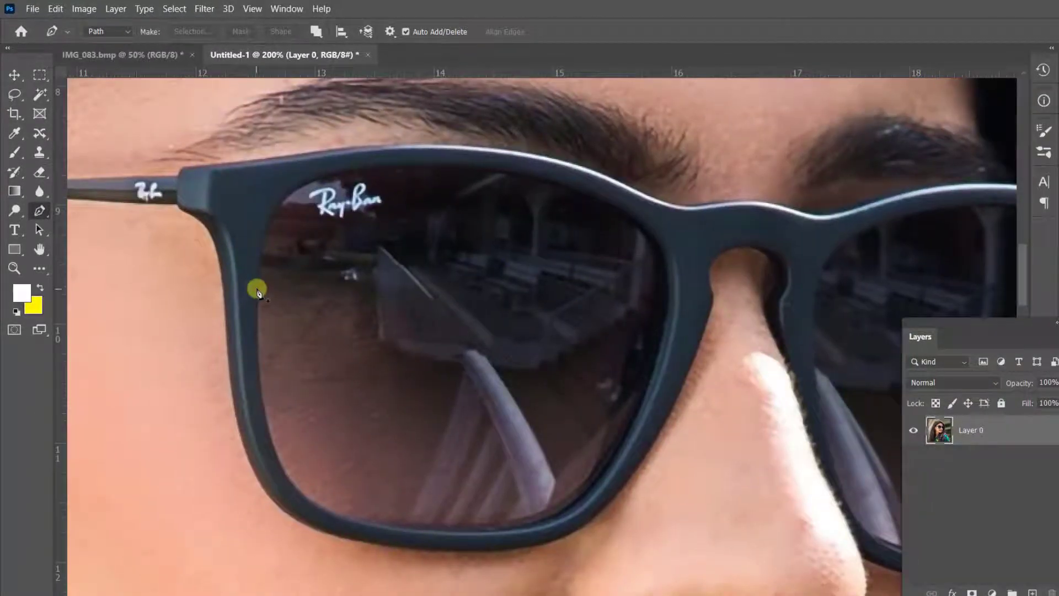
pyautogui.click(255, 287)
pyautogui.moveTo(389, 169); pyautogui.dragTo(532, 172)
pyautogui.moveTo(656, 247); pyautogui.dragTo(733, 348)
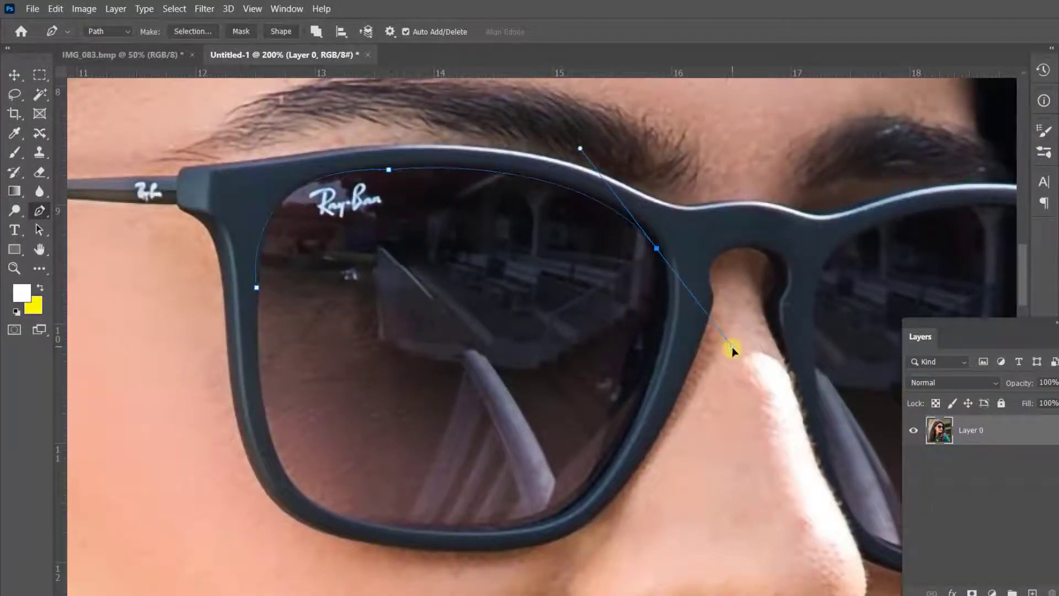
pyautogui.scroll(-1, 642, 381)
pyautogui.scroll(-1, 642, 381)
pyautogui.moveTo(621, 414); pyautogui.dragTo(558, 491)
pyautogui.keyDown('alt'); pyautogui.click(621, 414); pyautogui.keyUp('alt')
pyautogui.moveTo(429, 504); pyautogui.dragTo(269, 479)
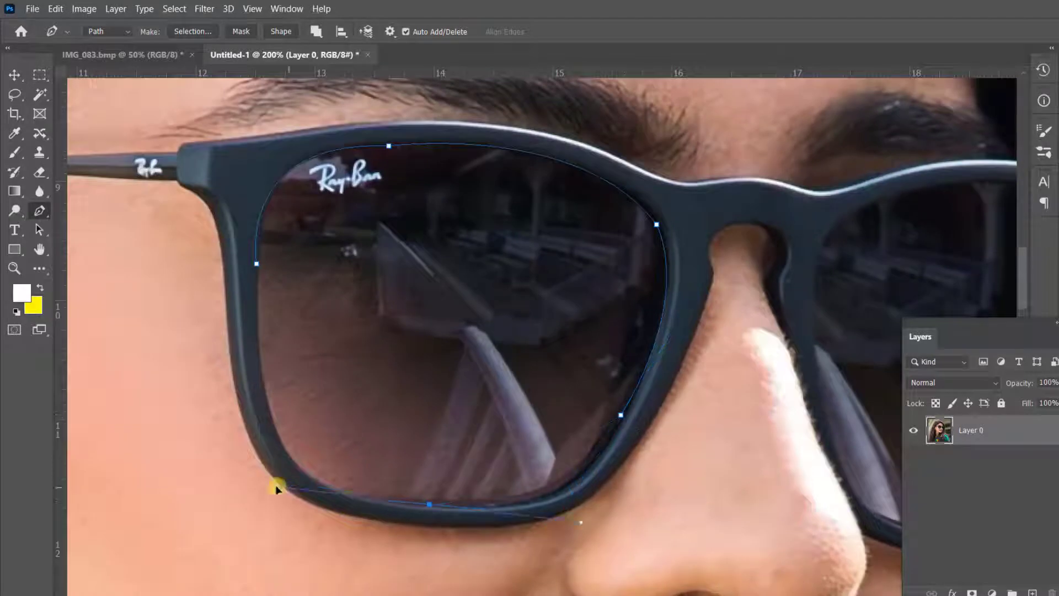
pyautogui.click(256, 263)
# Turn the lens path into a feathered selection and copy it to new Layer 1
pyautogui.hotkey('ctrl', 'Return')
pyautogui.hotkey('ctrl', '-')
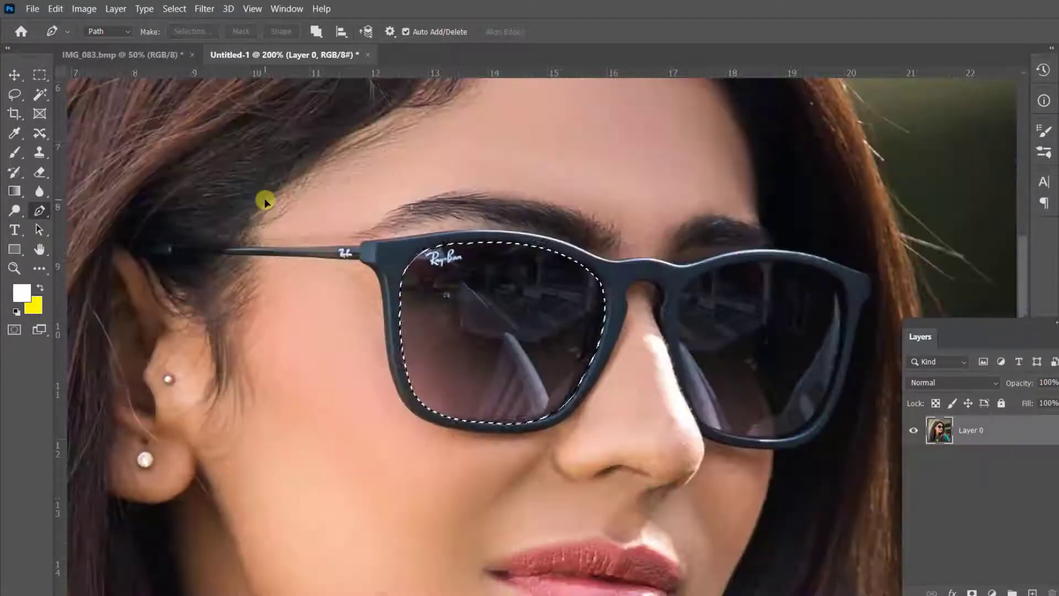
pyautogui.hotkey('shift', 'F6')
pyautogui.press('Return')
pyautogui.hotkey('ctrl', 'j')
pyautogui.press('v')
pyautogui.hotkey('ctrl', '+')
# Trace the right sunglass lens with a closed Pen path
pyautogui.press('f')
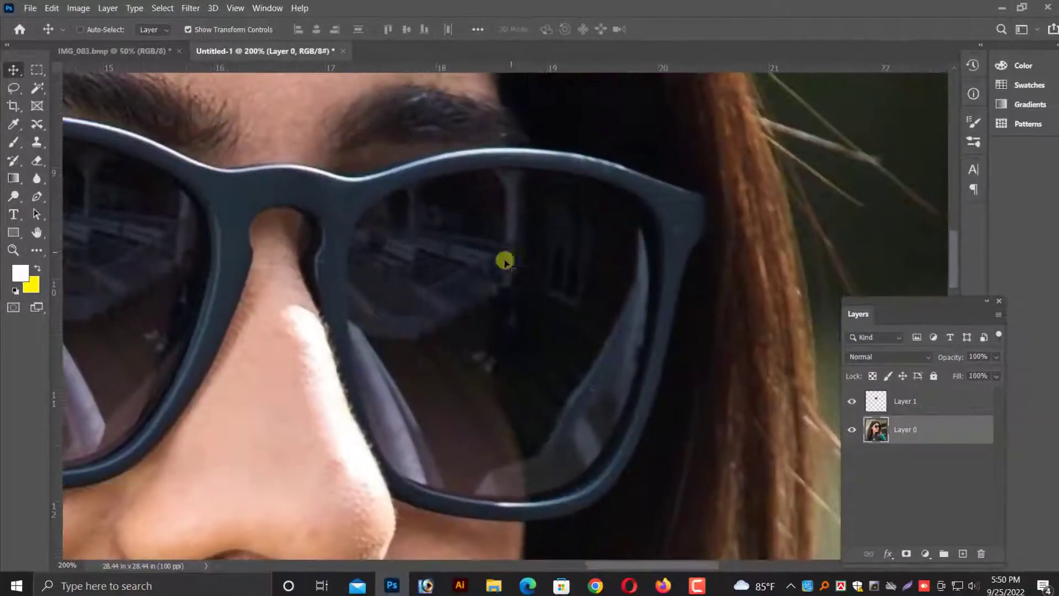
pyautogui.click(36, 195)
pyautogui.click(350, 233)
pyautogui.moveTo(487, 168); pyautogui.dragTo(609, 166)
pyautogui.keyDown('alt'); pyautogui.click(488, 168); pyautogui.keyUp('alt')
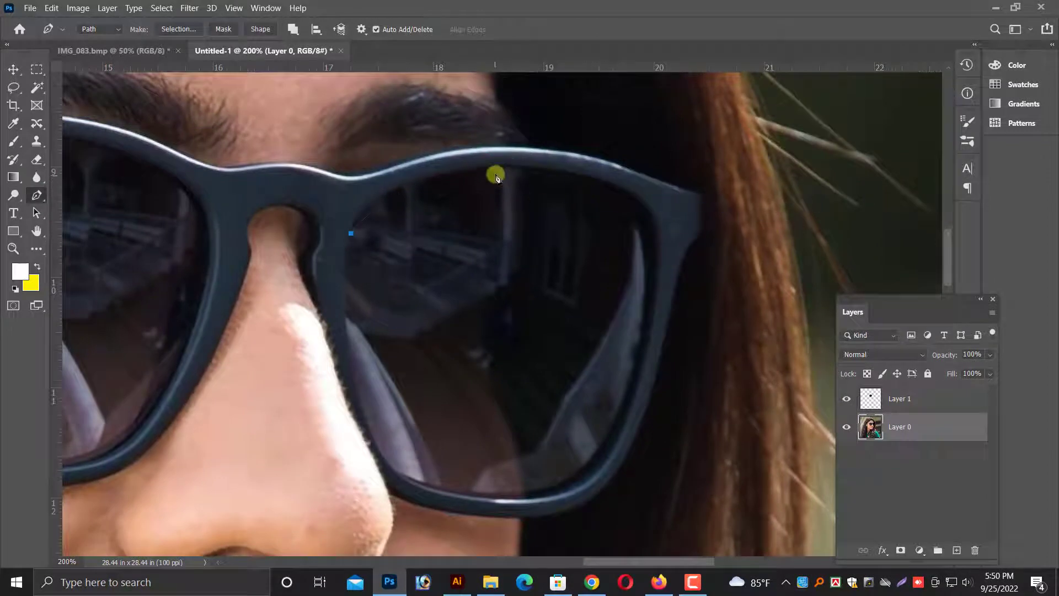
pyautogui.moveTo(653, 260); pyautogui.dragTo(631, 371)
pyautogui.moveTo(616, 436); pyautogui.dragTo(598, 461)
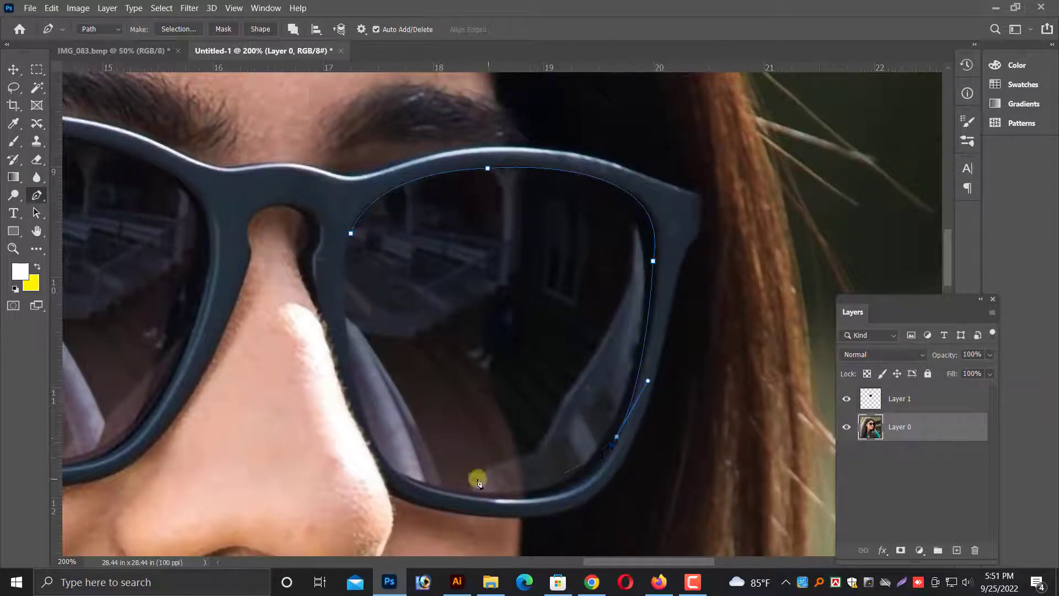
pyautogui.moveTo(432, 482); pyautogui.dragTo(204, 397)
pyautogui.click(351, 232)
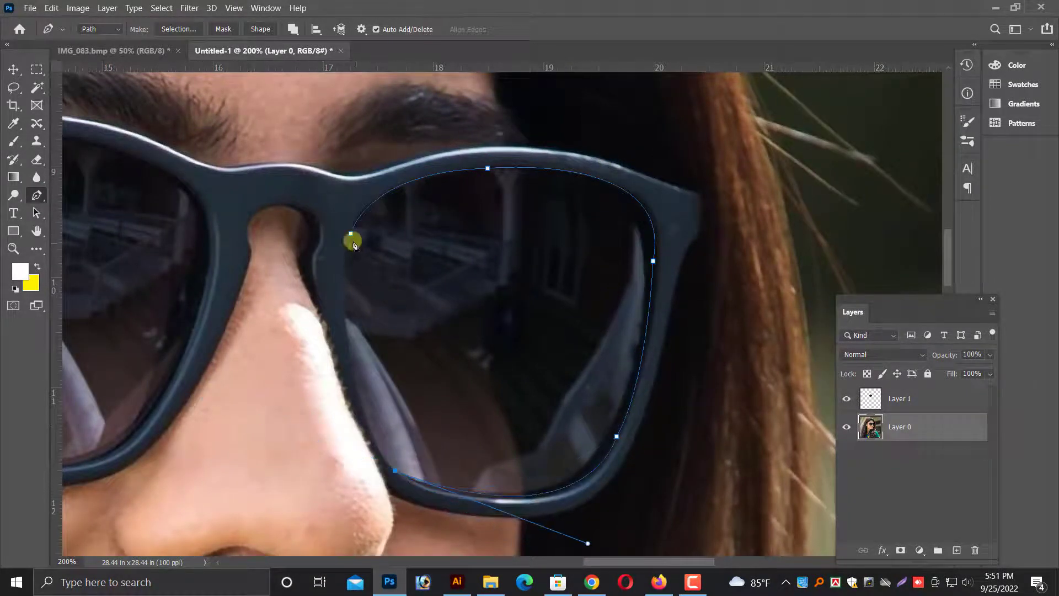
# Turn the right lens path into a selection and copy it to Layer 2 with Layer via Copy
pyautogui.hotkey('ctrl', 'Return')
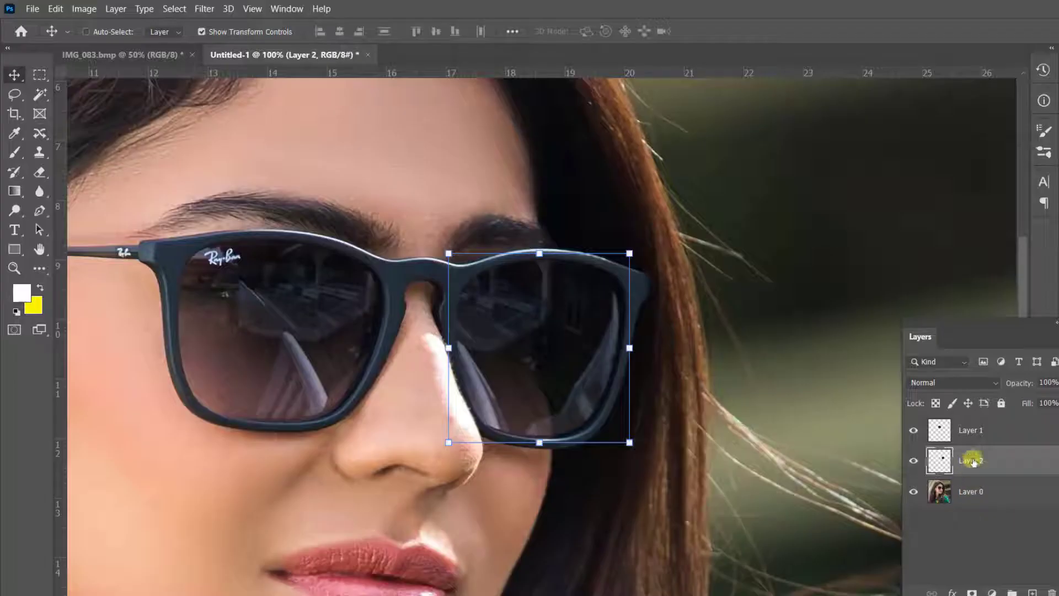
pyautogui.rightClick(972, 462)
pyautogui.click(834, 11)
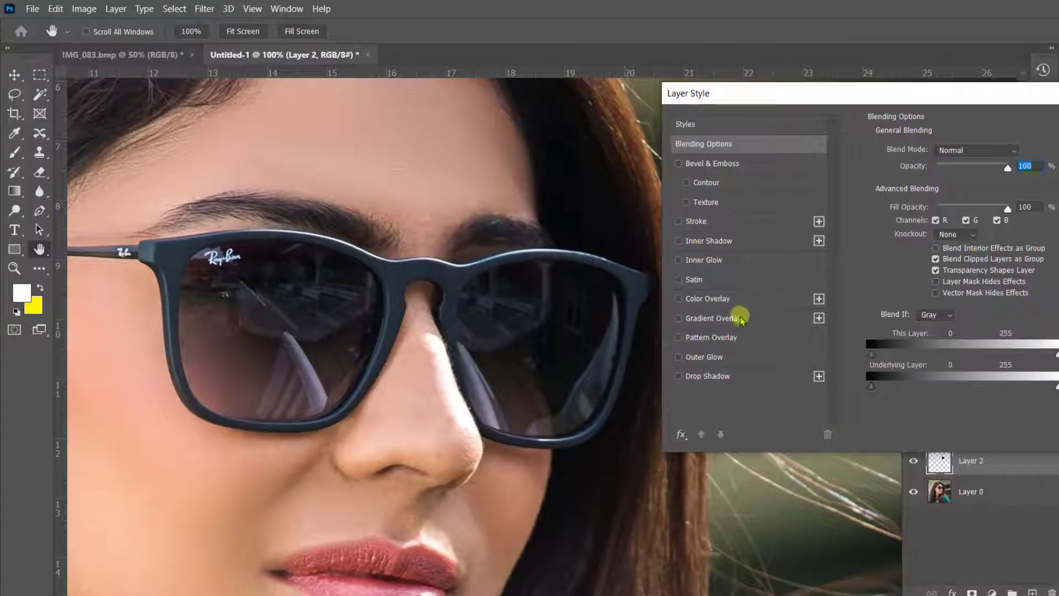
# Give Layer 2 a Gradient Overlay whose left stop is purple 940d9c, fading to transparent
pyautogui.click(739, 319)
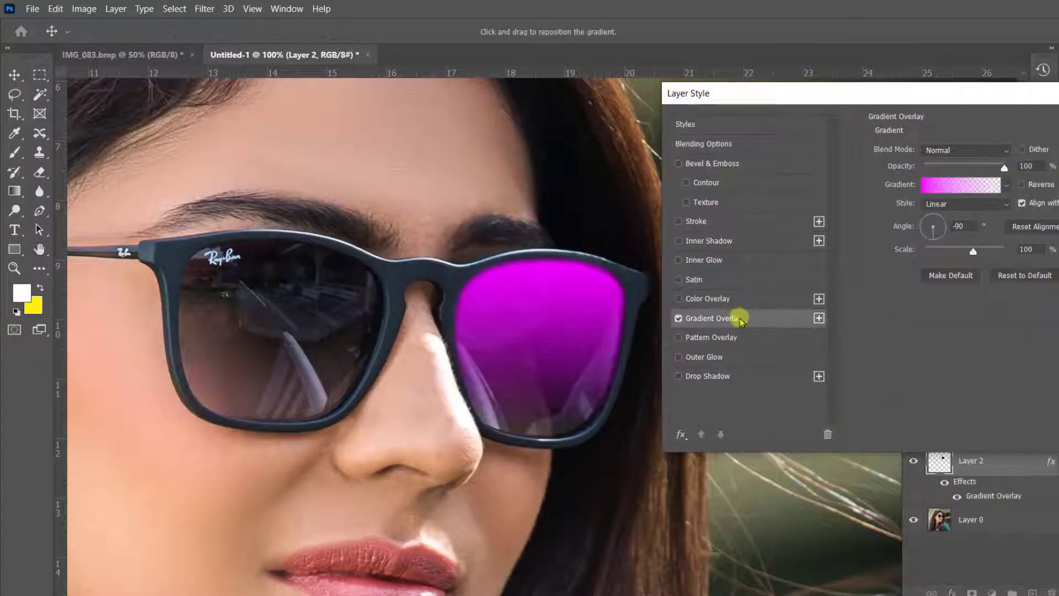
pyautogui.click(941, 195)
pyautogui.click(721, 358)
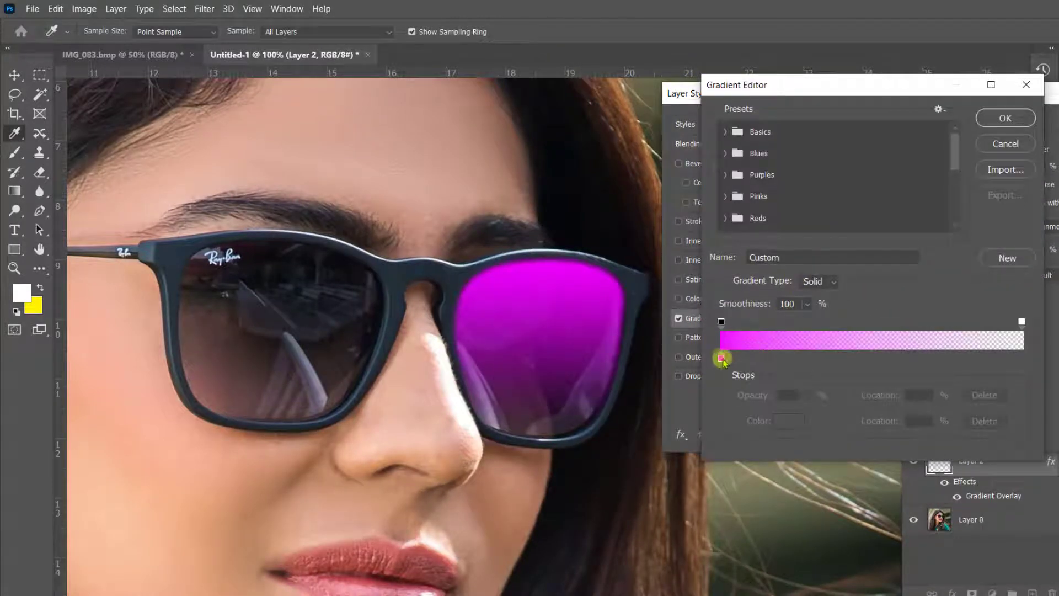
pyautogui.click(787, 424)
pyautogui.moveTo(236, 350)
pyautogui.mouseDown()
pyautogui.moveTo(218, 351)
pyautogui.moveTo(254, 337)
pyautogui.moveTo(232, 404)
pyautogui.mouseUp()
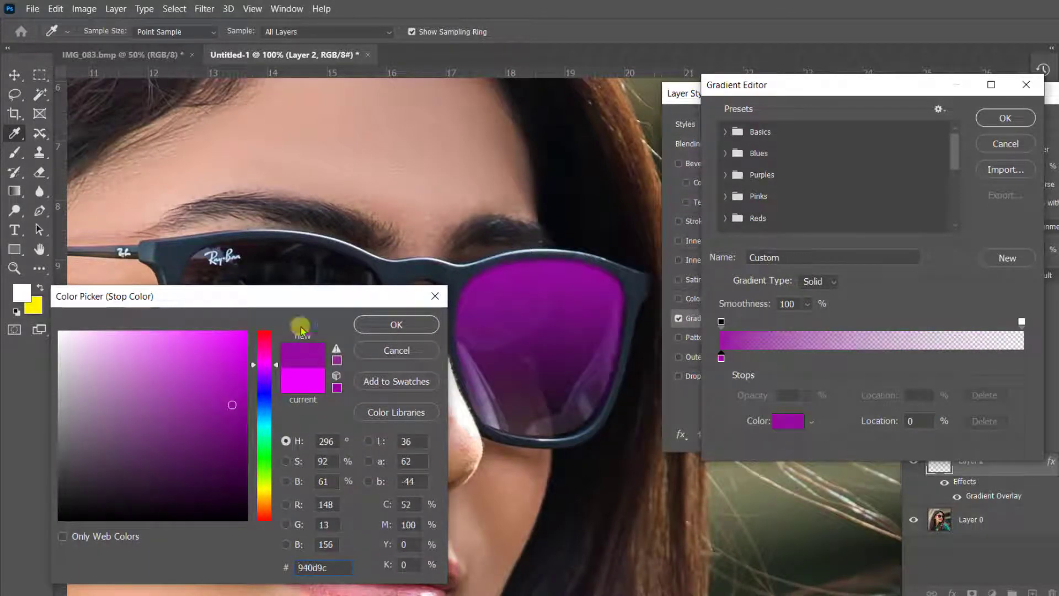
pyautogui.click(401, 325)
pyautogui.click(1005, 118)
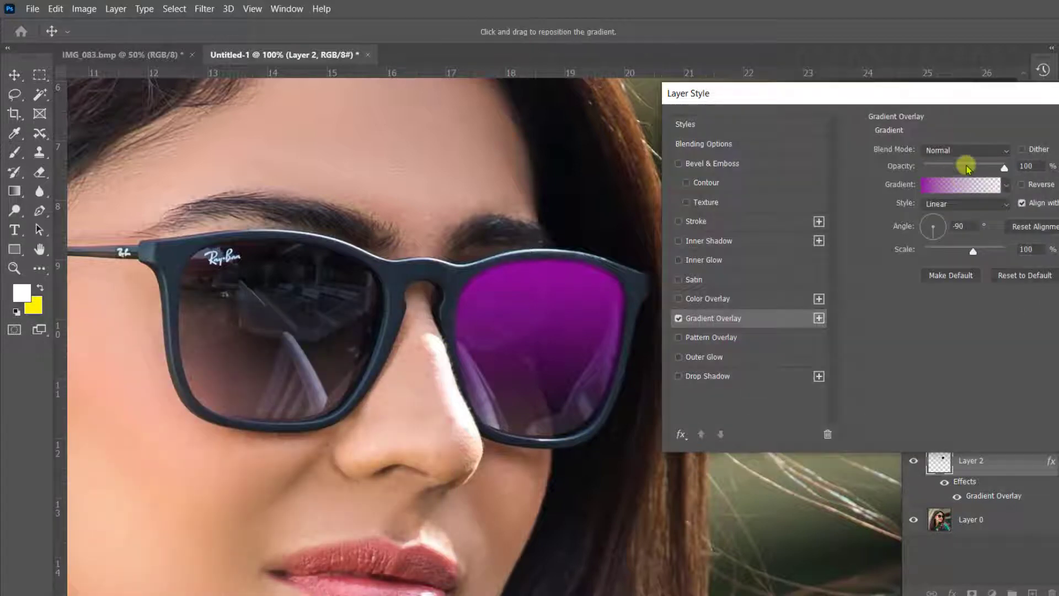
pyautogui.moveTo(1040, 99); pyautogui.dragTo(816, 130)
pyautogui.click(957, 168)
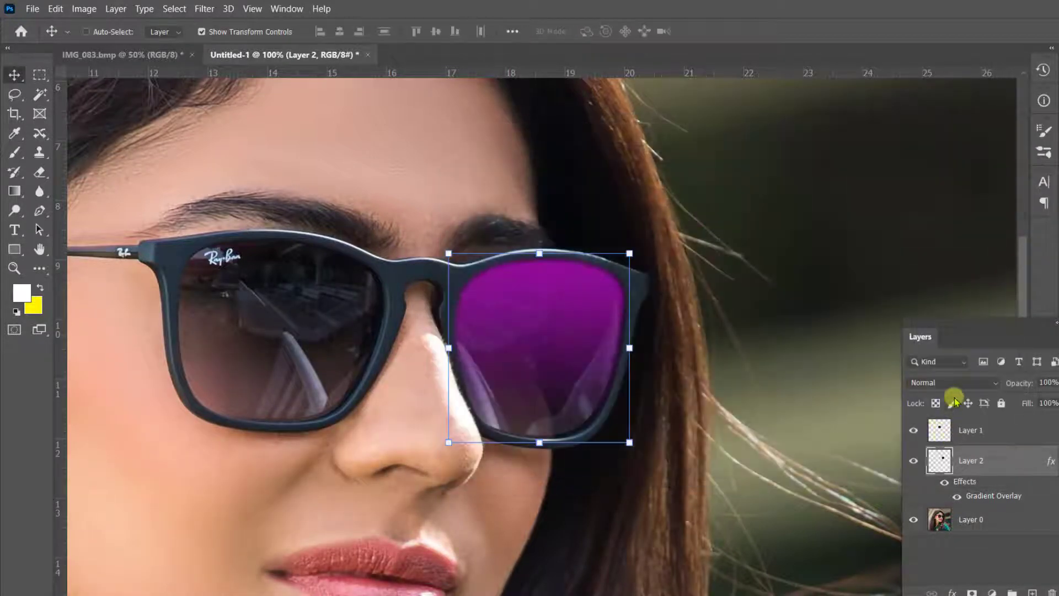
# Set Layer 2 to Darken blend mode at 83% opacity
pyautogui.hotkey('ctrl', '-')
pyautogui.hotkey('ctrl', '-')
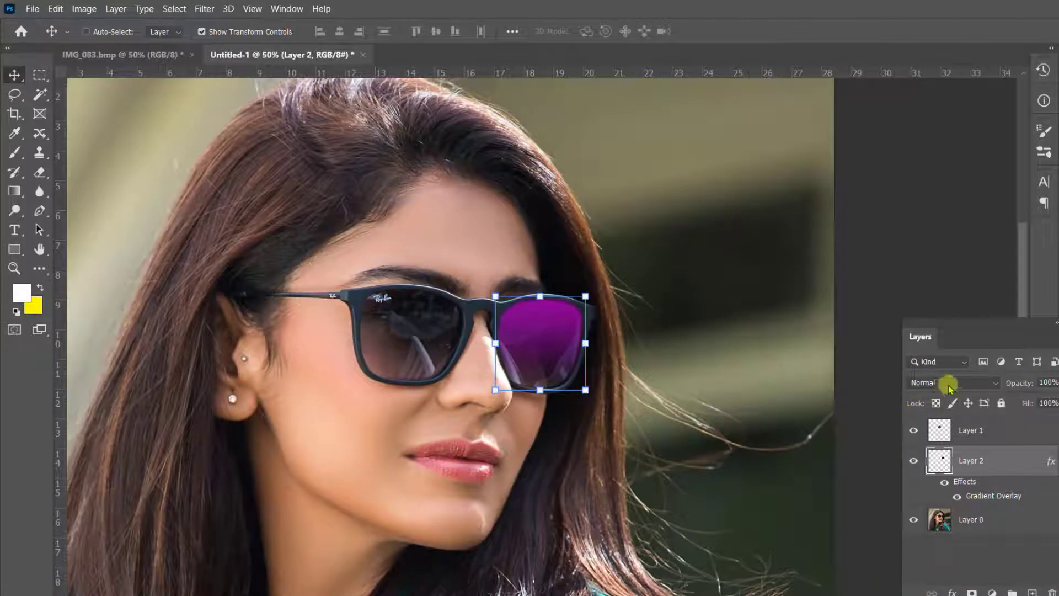
pyautogui.click(953, 383)
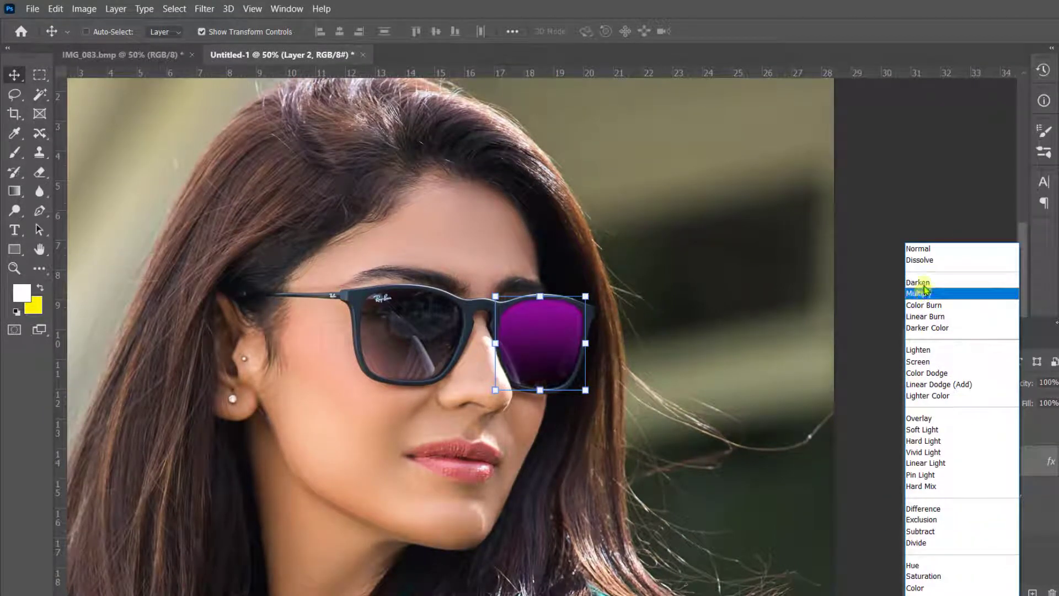
pyautogui.click(924, 282)
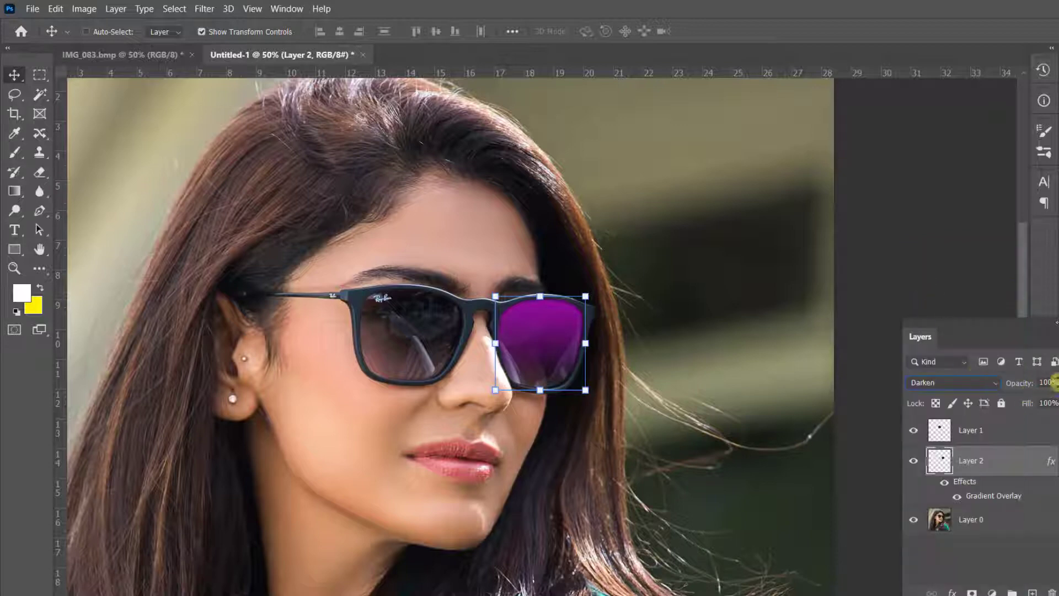
pyautogui.moveTo(1046, 398); pyautogui.dragTo(969, 370)
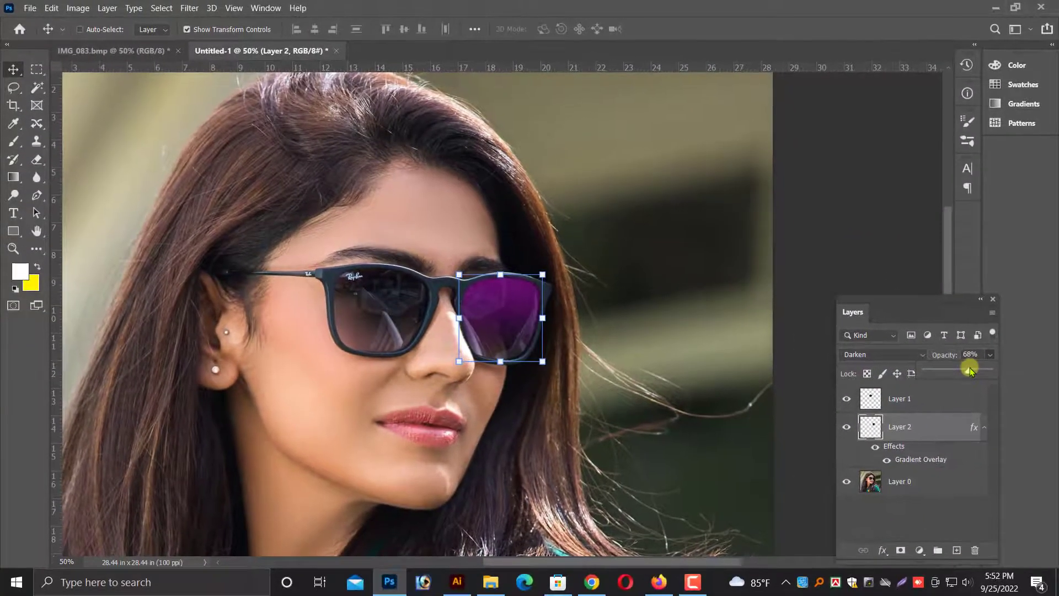
# Select Layer 2 and copy its purple layer style
pyautogui.rightClick(589, 408)
pyautogui.click(612, 419)
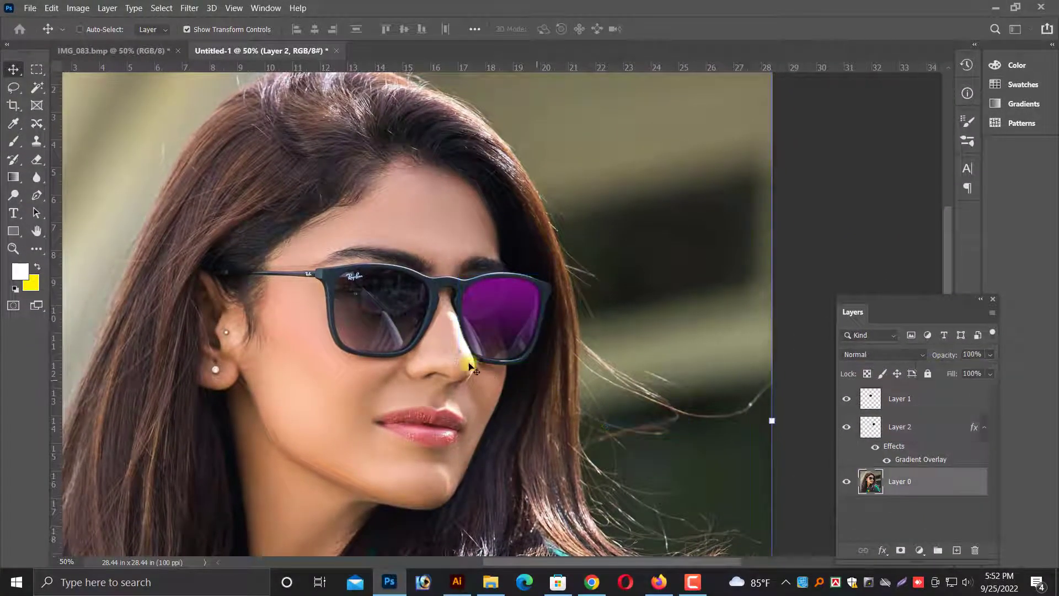
pyautogui.rightClick(504, 319)
pyautogui.click(546, 333)
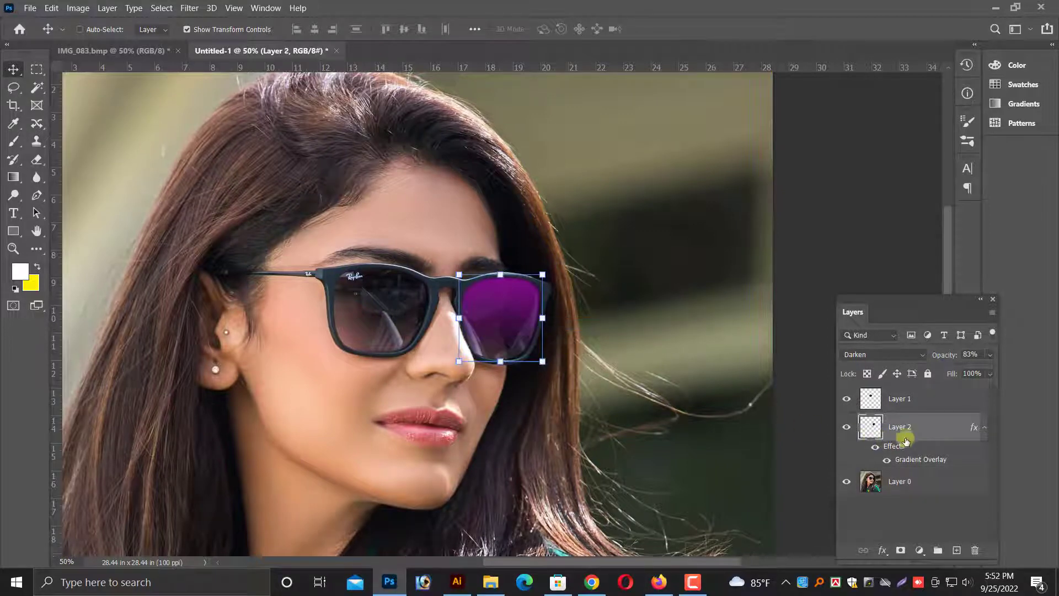
pyautogui.rightClick(907, 427)
pyautogui.click(761, 301)
# Paste the purple layer style onto Layer 1, then reselect the photo Layer 0
pyautogui.keyDown('ctrl'); pyautogui.click(369, 303); pyautogui.keyUp('ctrl')
pyautogui.rightClick(918, 411)
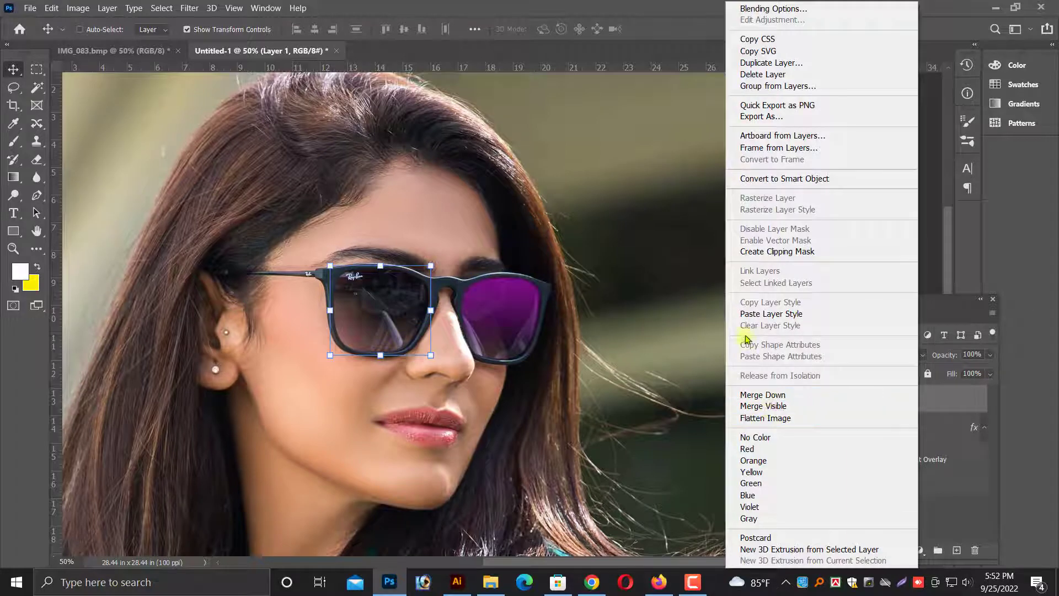
pyautogui.click(749, 313)
pyautogui.rightClick(656, 319)
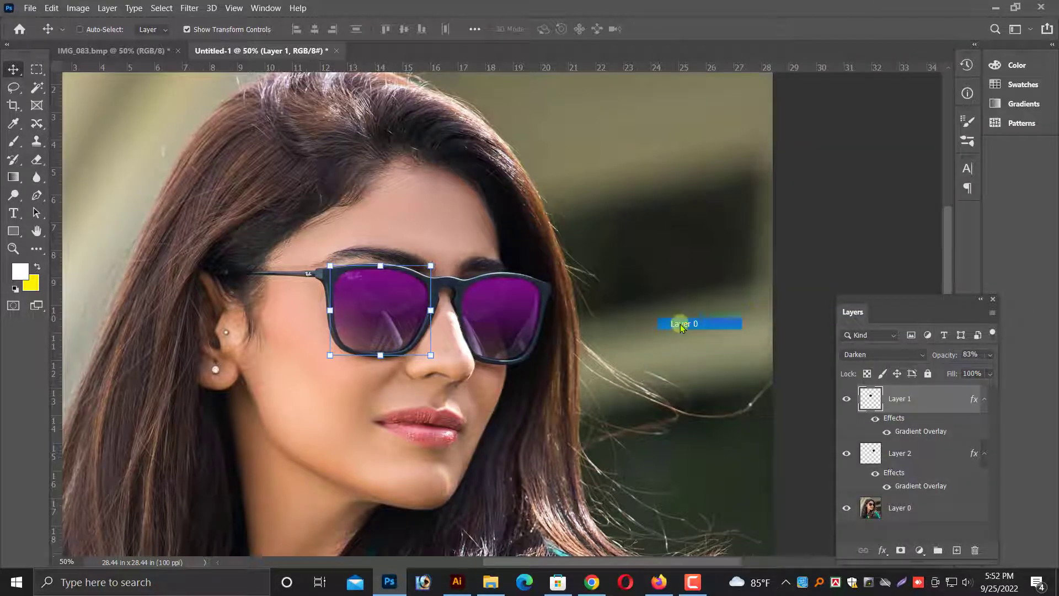
pyautogui.click(678, 323)
# Hide and re-show both lens tint layers to check their effect
pyautogui.hotkey('ctrl', '-')
pyautogui.hotkey('ctrl', '-')
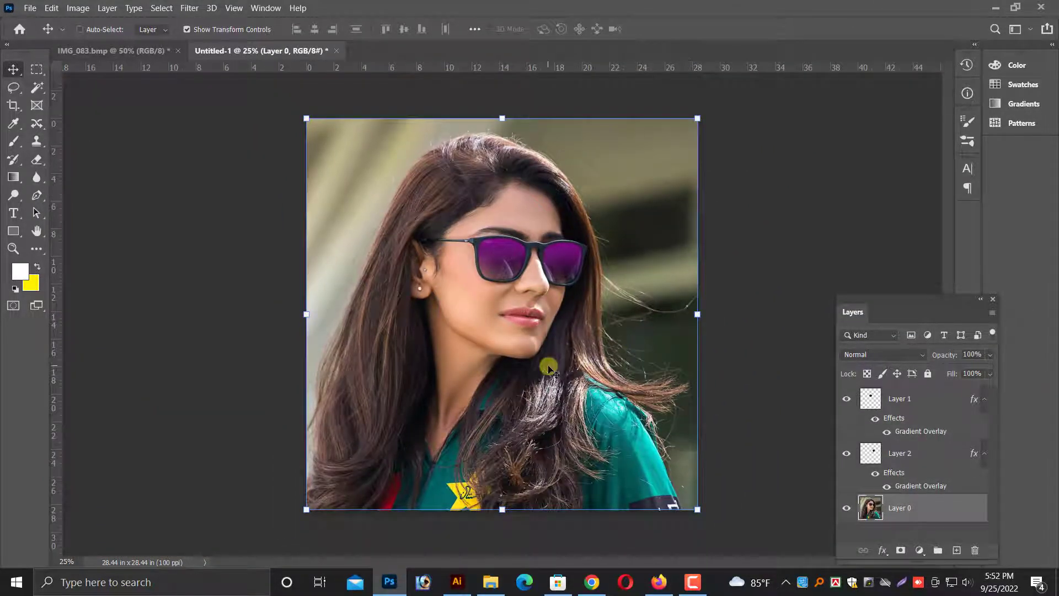
pyautogui.click(846, 453)
pyautogui.click(847, 399)
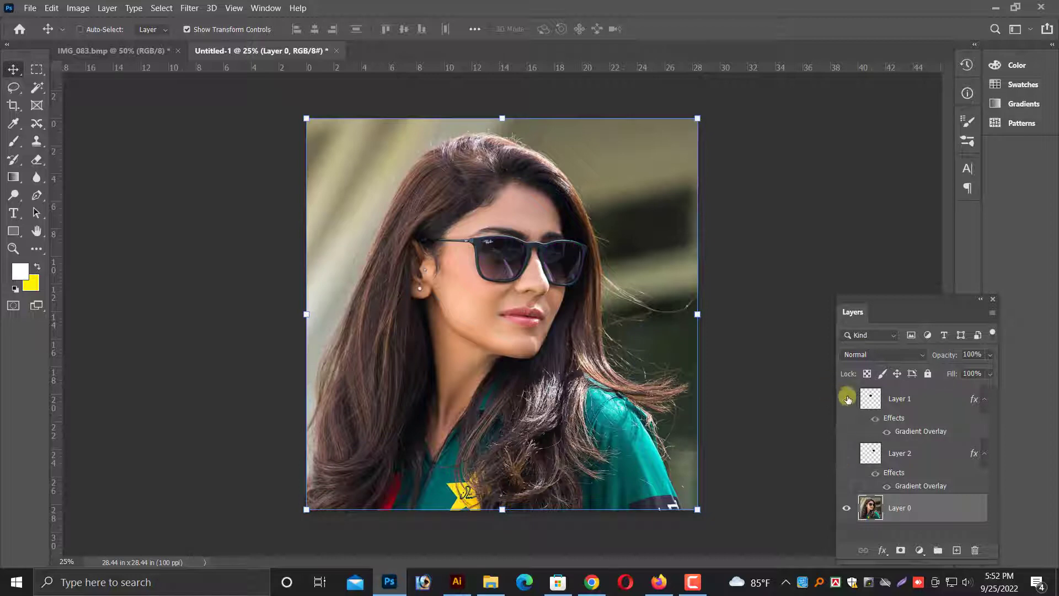
pyautogui.click(847, 399)
pyautogui.click(845, 452)
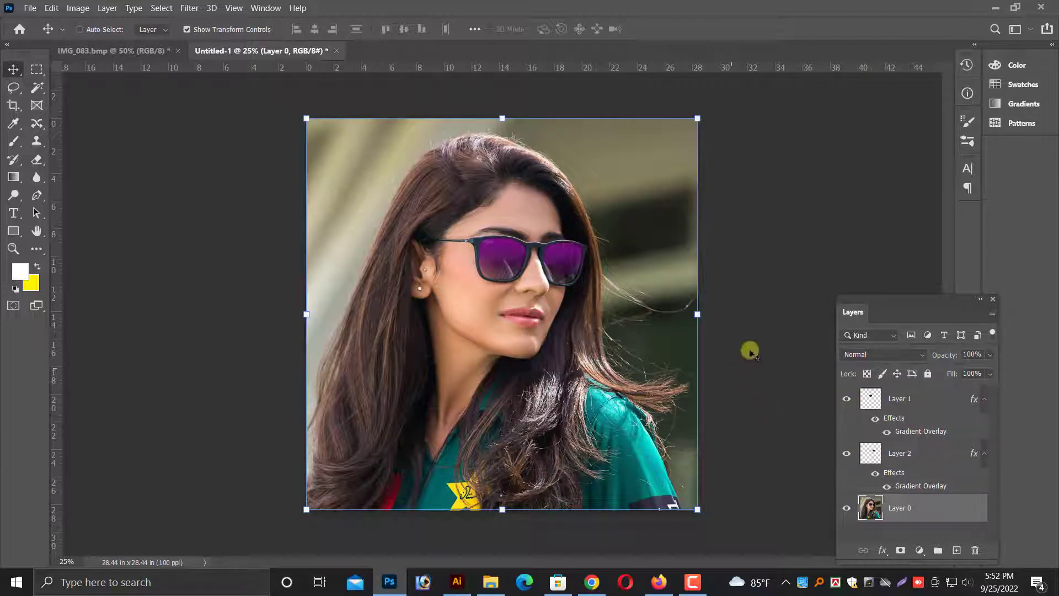
# Select both lens layers and merge them into a single Layer 1
pyautogui.rightClick(502, 262)
pyautogui.click(513, 257)
pyautogui.rightClick(546, 260)
pyautogui.keyDown('shift'); pyautogui.click(559, 267); pyautogui.keyUp('shift')
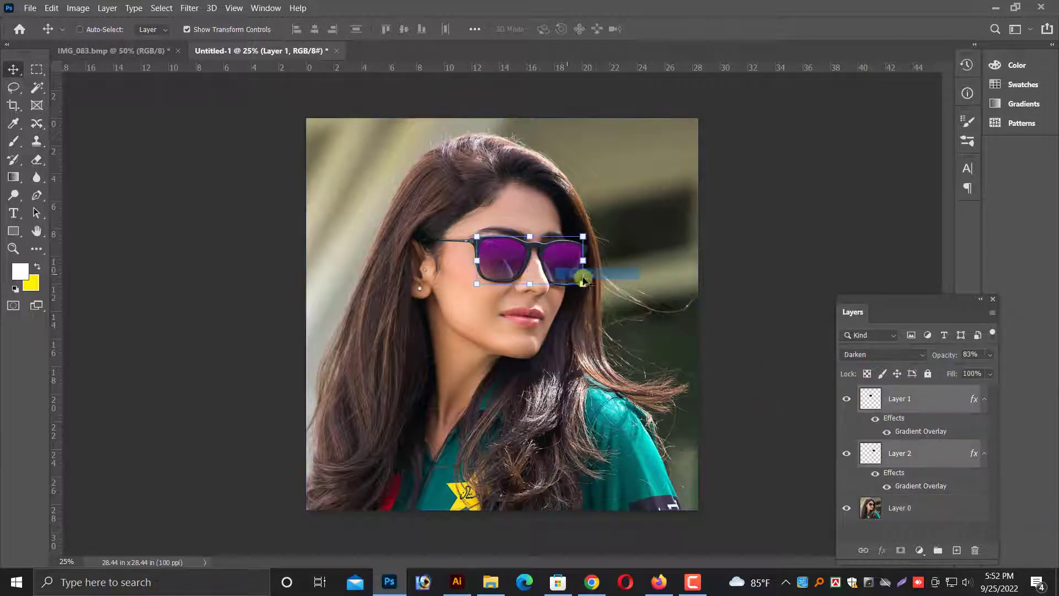
pyautogui.rightClick(909, 447)
pyautogui.click(744, 392)
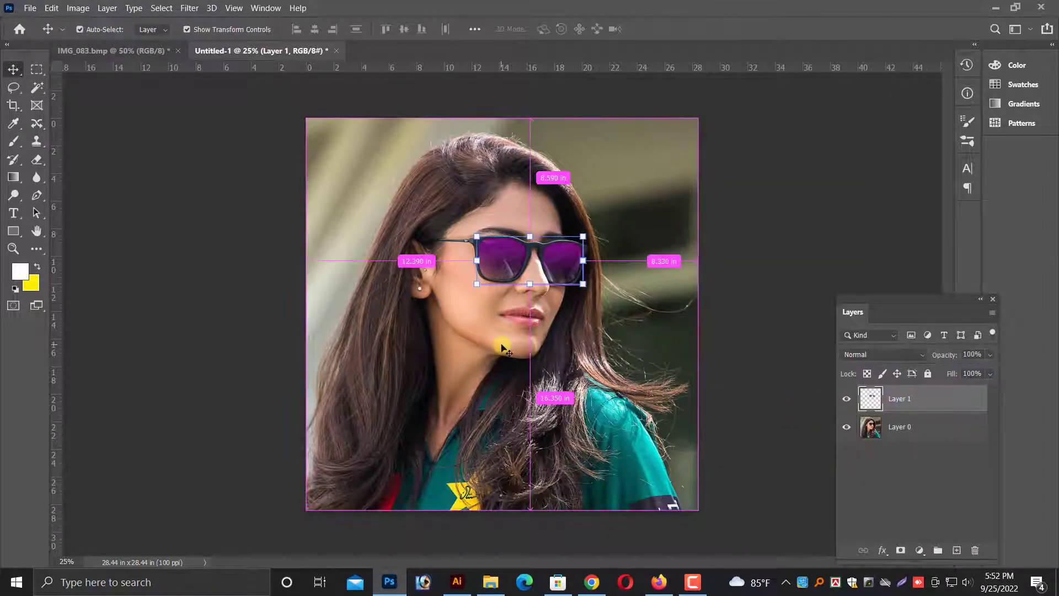
# Select photo Layer 0, try Auto Color, then undo it to keep the original colours
pyautogui.hotkey('ctrl', '=')
pyautogui.rightClick(543, 393)
pyautogui.click(570, 384)
pyautogui.scroll(1, 568, 392)
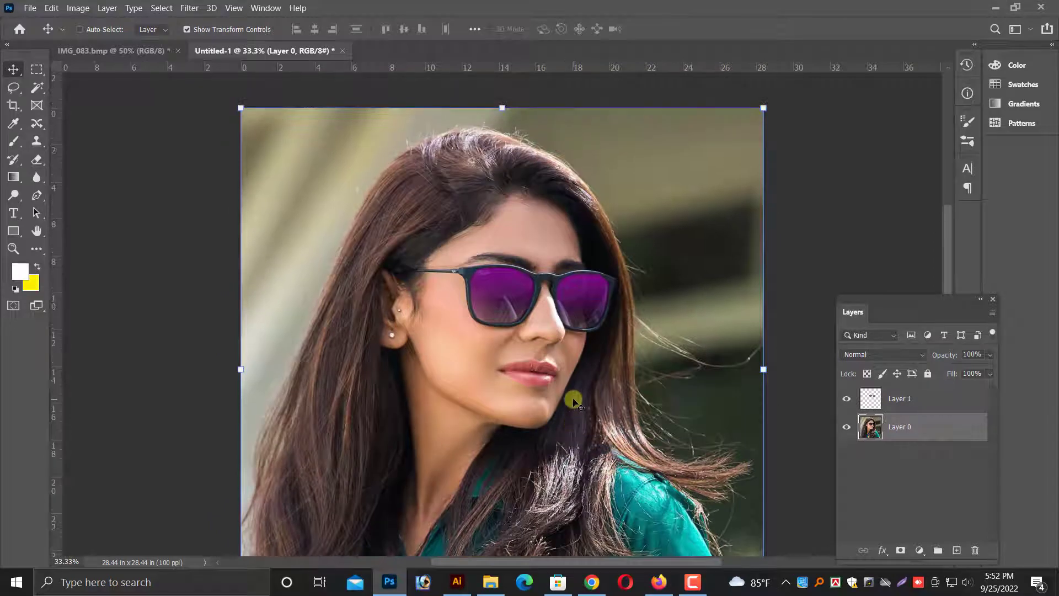
pyautogui.hotkey('ctrl', 'shift', 'b')
pyautogui.hotkey('ctrl', 'z')
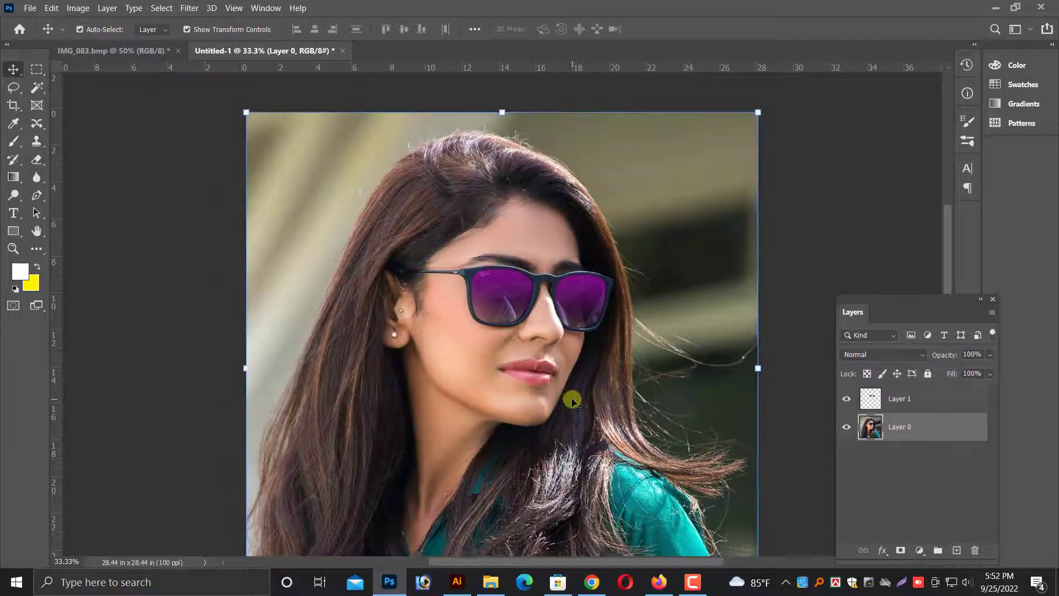
pyautogui.hotkey('ctrl', '-')
pyautogui.rightClick(558, 397)
pyautogui.press('Escape')
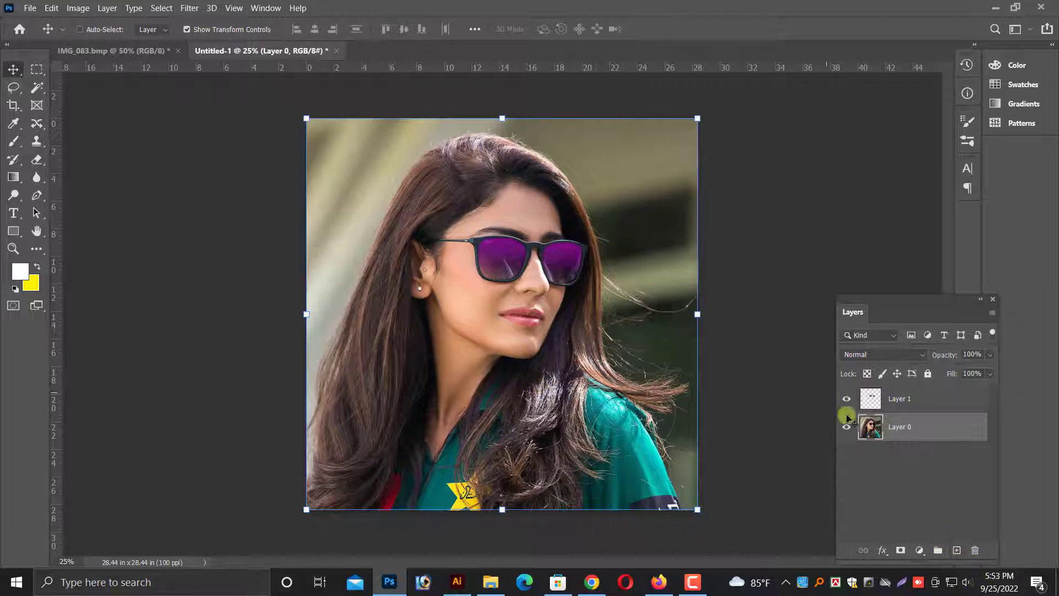
# Add a new empty layer above the photo and set the foreground colour to red ff000c
pyautogui.click(957, 550)
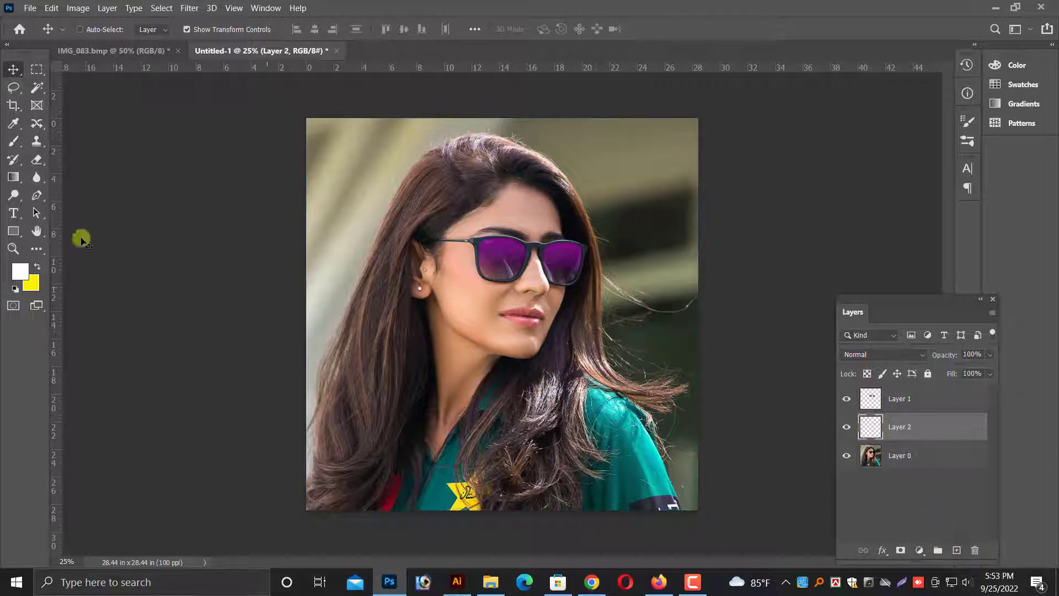
pyautogui.click(21, 274)
pyautogui.click(247, 320)
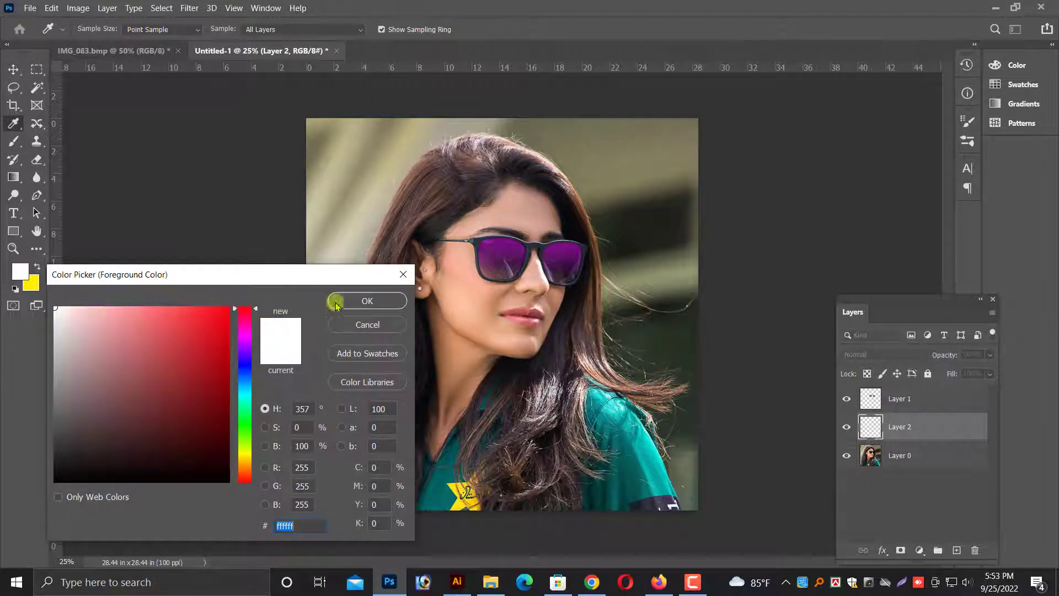
pyautogui.click(386, 300)
pyautogui.click(23, 271)
pyautogui.click(229, 308)
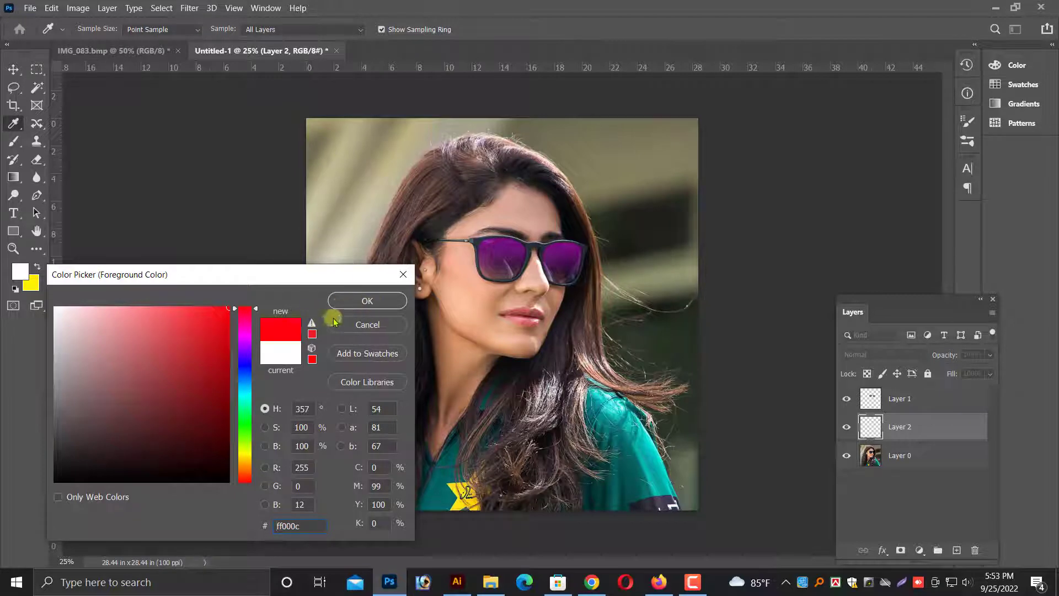
pyautogui.click(353, 301)
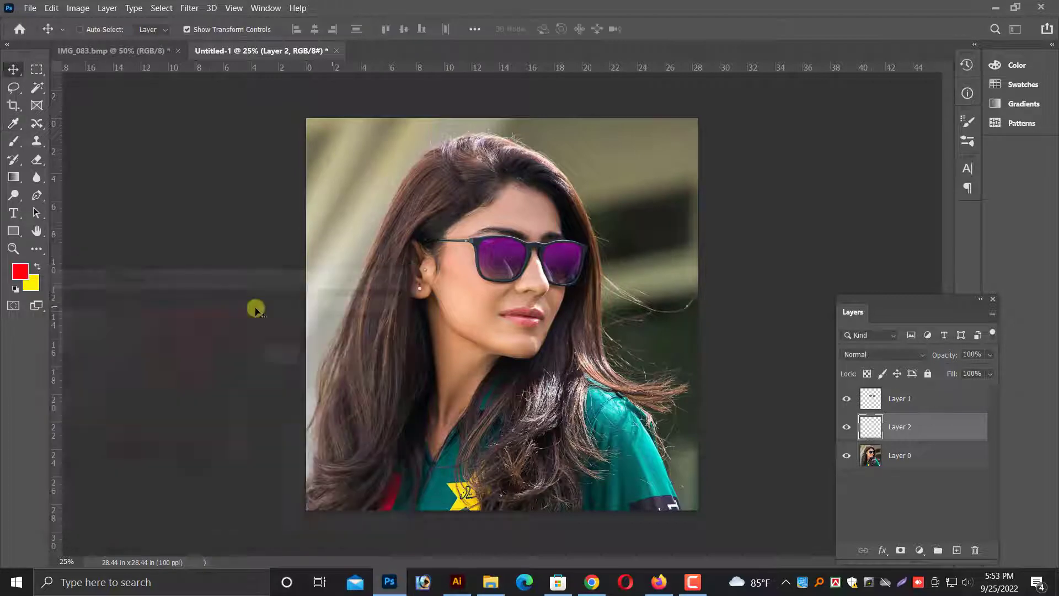
# Paint red strokes over the left side of the hair with the Brush Tool
pyautogui.rightClick(15, 142)
pyautogui.click(69, 142)
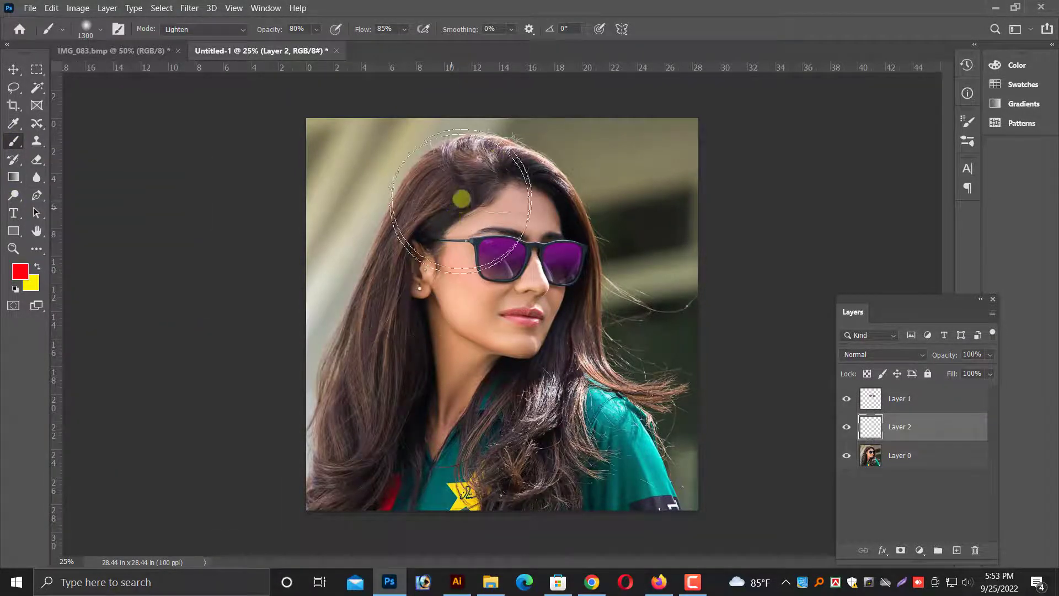
pyautogui.moveTo(460, 199)
pyautogui.mouseDown()
pyautogui.moveTo(272, 437)
pyautogui.moveTo(272, 484)
pyautogui.mouseUp()
pyautogui.hotkey('ctrl', 'z')
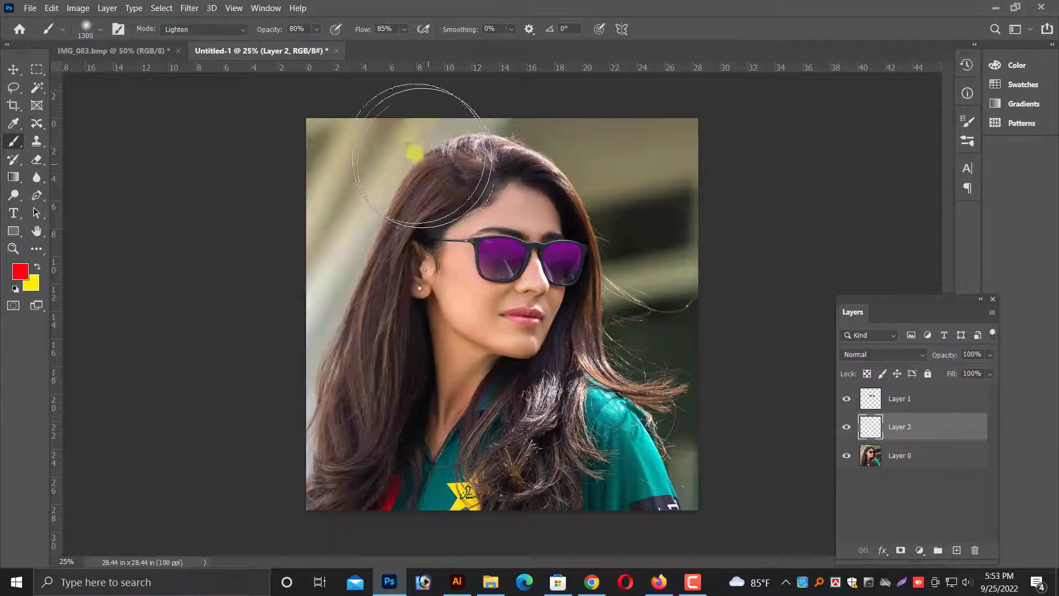
pyautogui.moveTo(415, 154); pyautogui.dragTo(319, 496)
pyautogui.moveTo(319, 397); pyautogui.dragTo(430, 203)
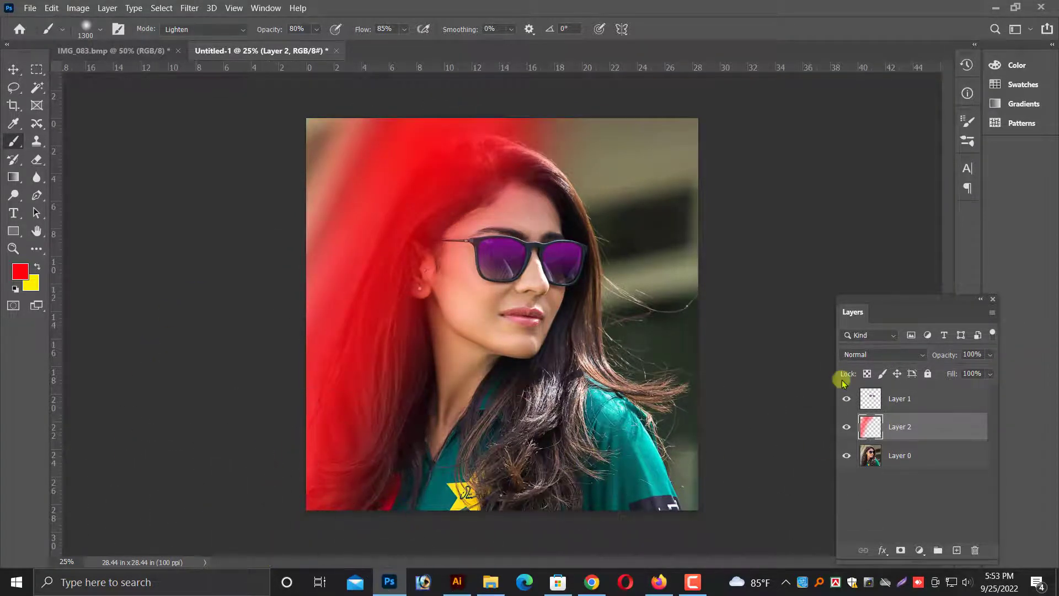
pyautogui.click(14, 69)
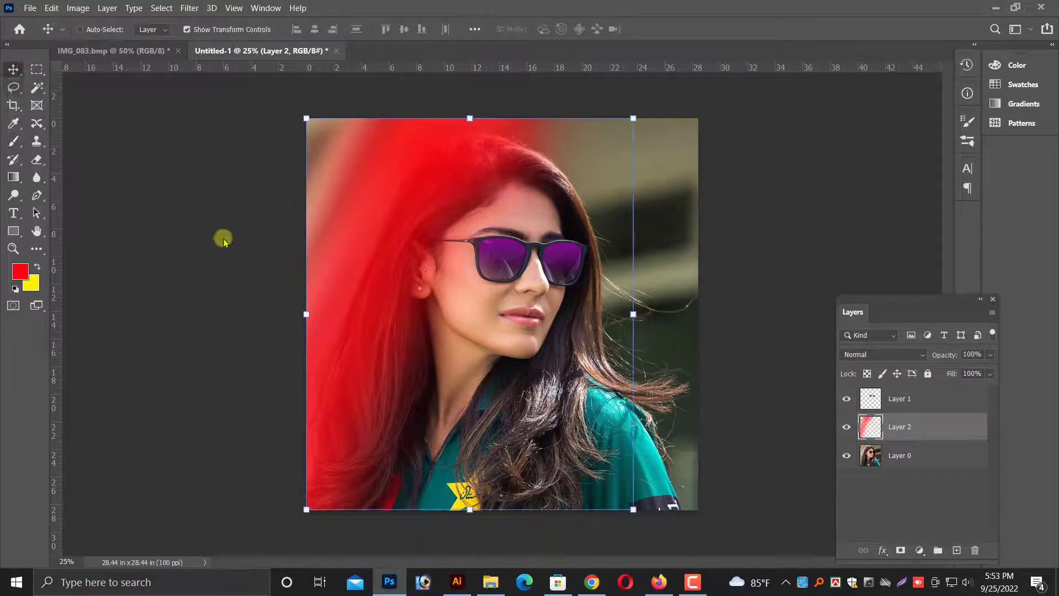
# Set the red paint Layer 2's blend mode to Multiply
pyautogui.click(882, 354)
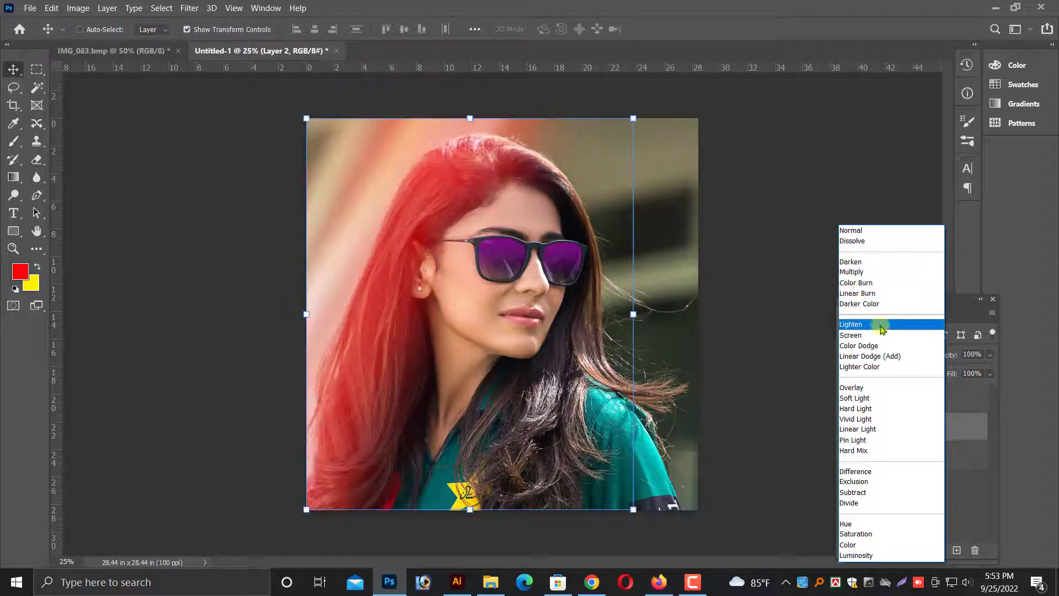
pyautogui.click(856, 273)
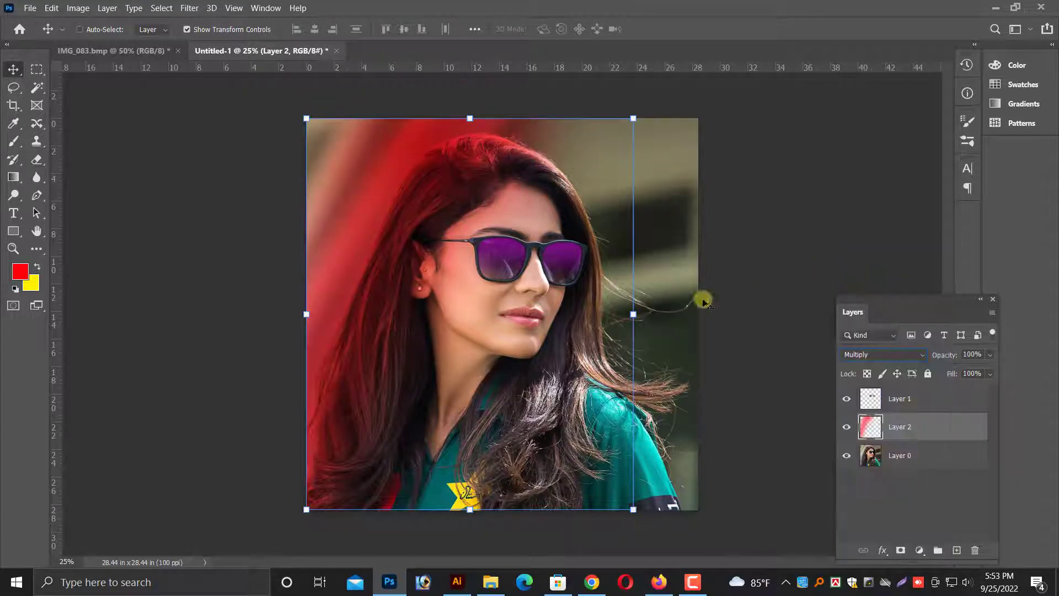
# Set the foreground to magenta and refill Layer 2's red paint with yellow, preserving transparency
pyautogui.click(20, 275)
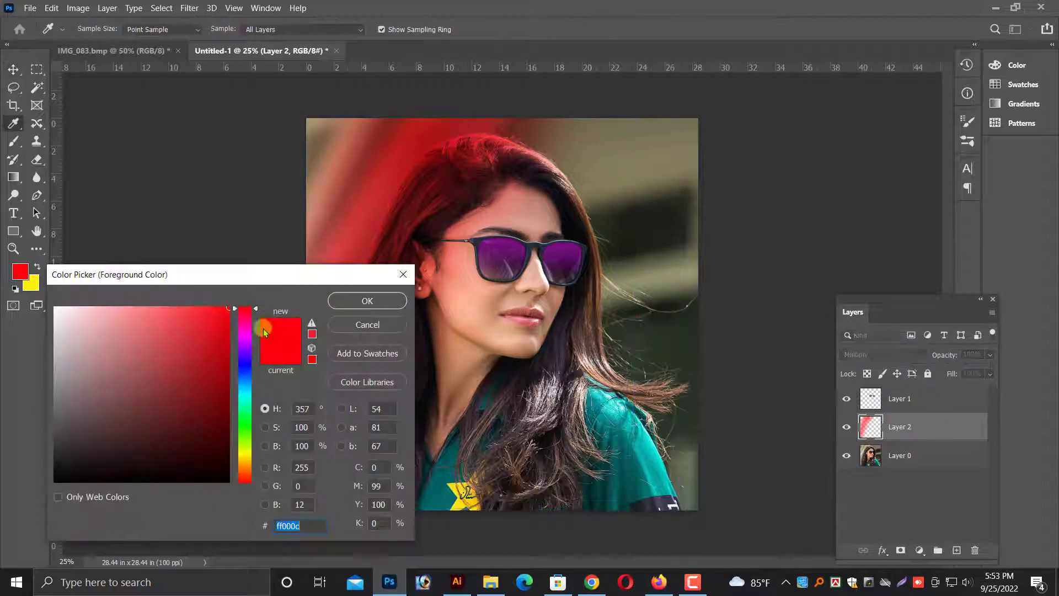
pyautogui.moveTo(246, 378); pyautogui.dragTo(245, 330)
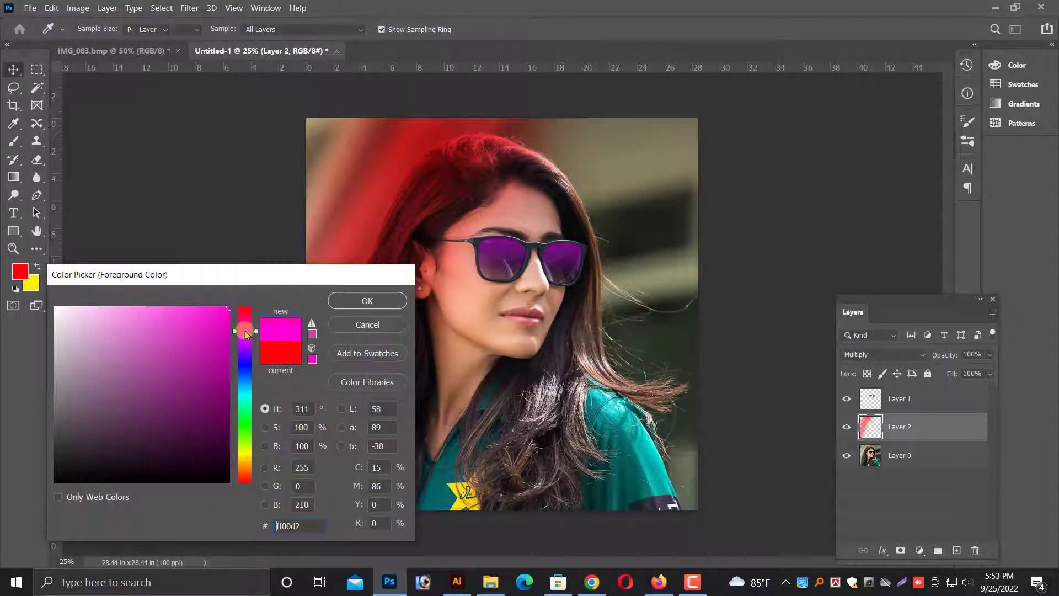
pyautogui.press('Return')
pyautogui.hotkey('ctrl', 'shift', 'BackSpace')
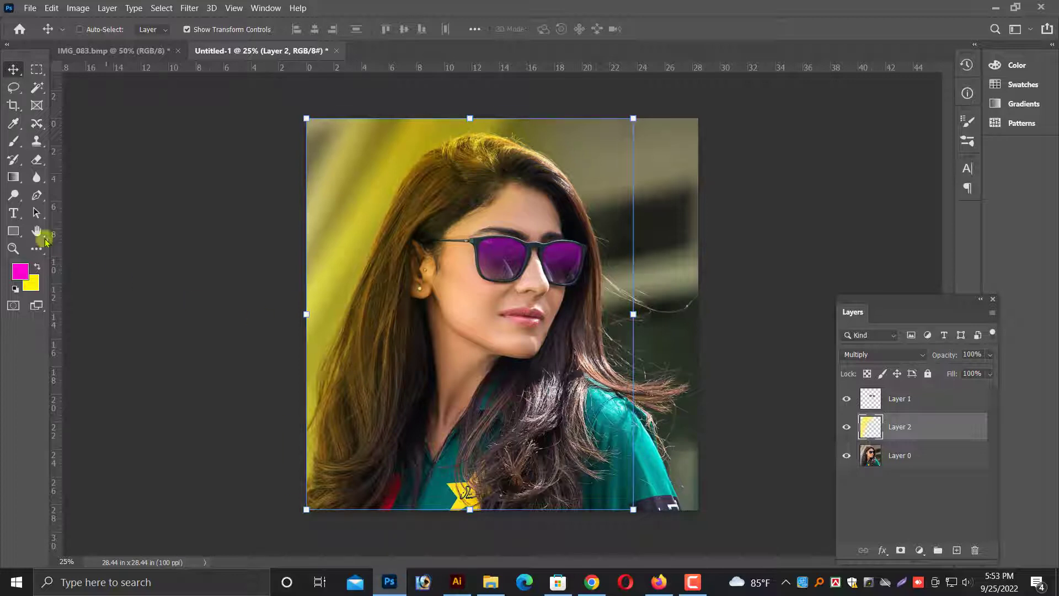
# Brush yellow over the face and erase the yellow tint from the top background
pyautogui.click(14, 143)
pyautogui.moveTo(524, 221); pyautogui.dragTo(386, 428)
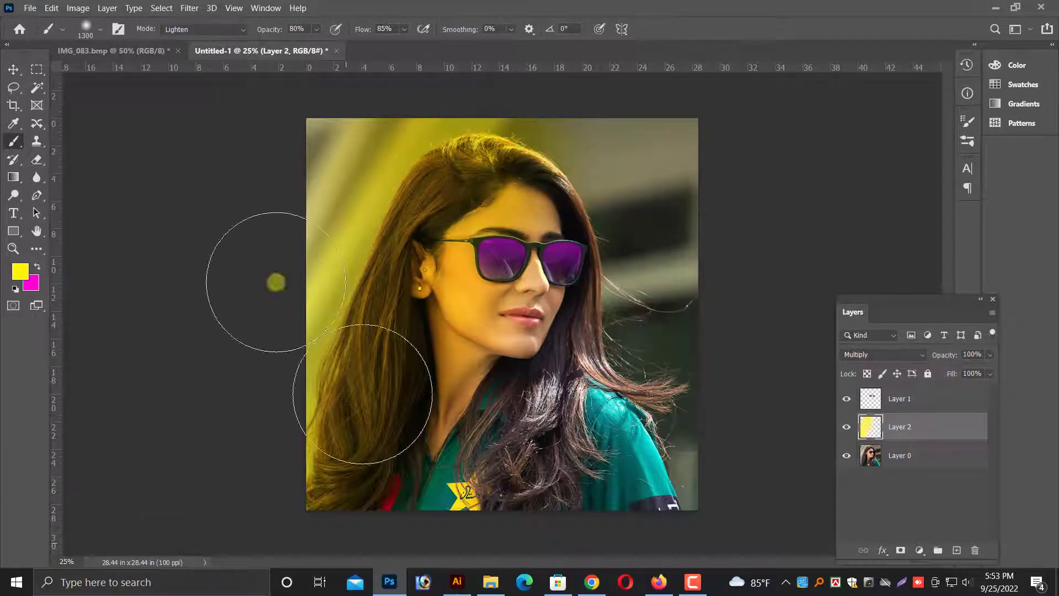
pyautogui.press('v')
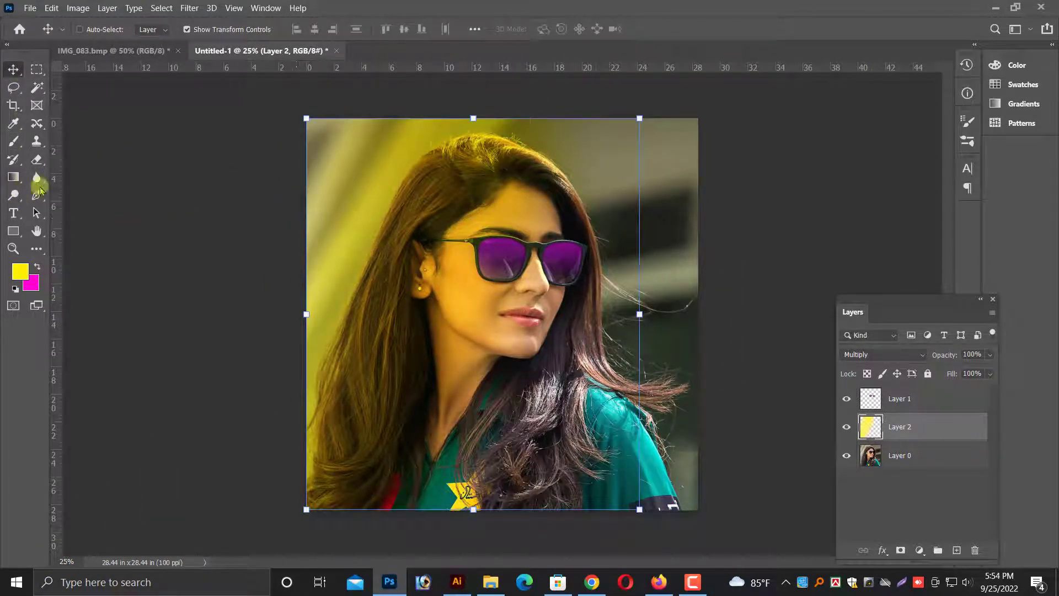
pyautogui.click(14, 141)
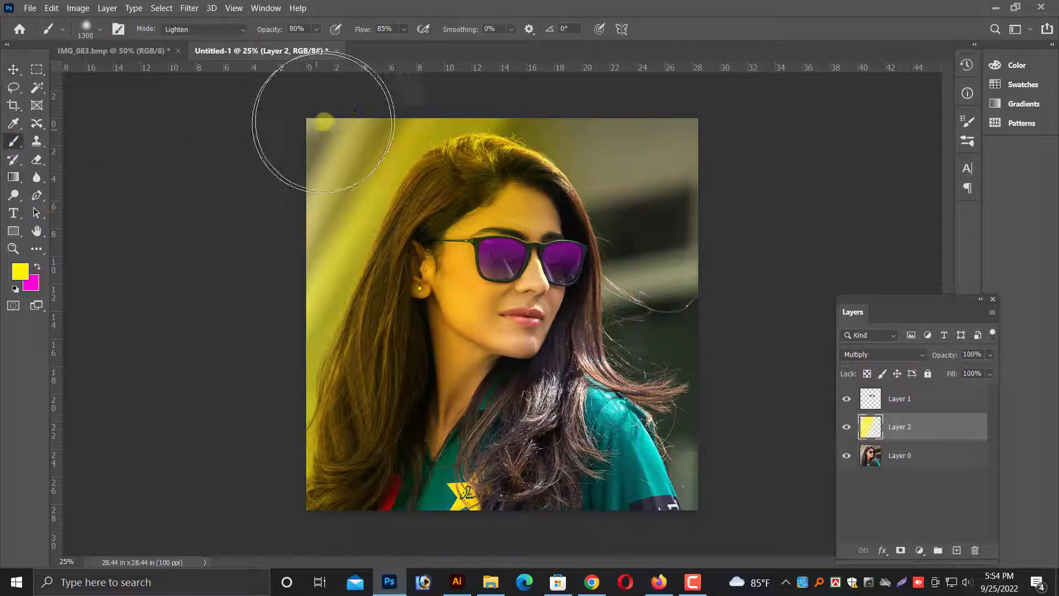
pyautogui.click(37, 160)
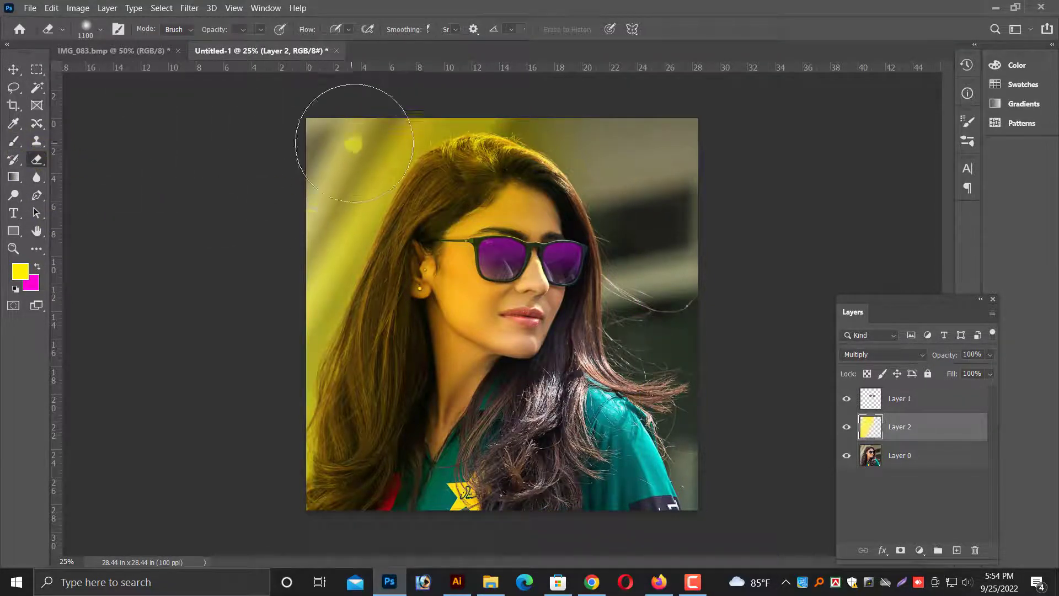
pyautogui.click(336, 203)
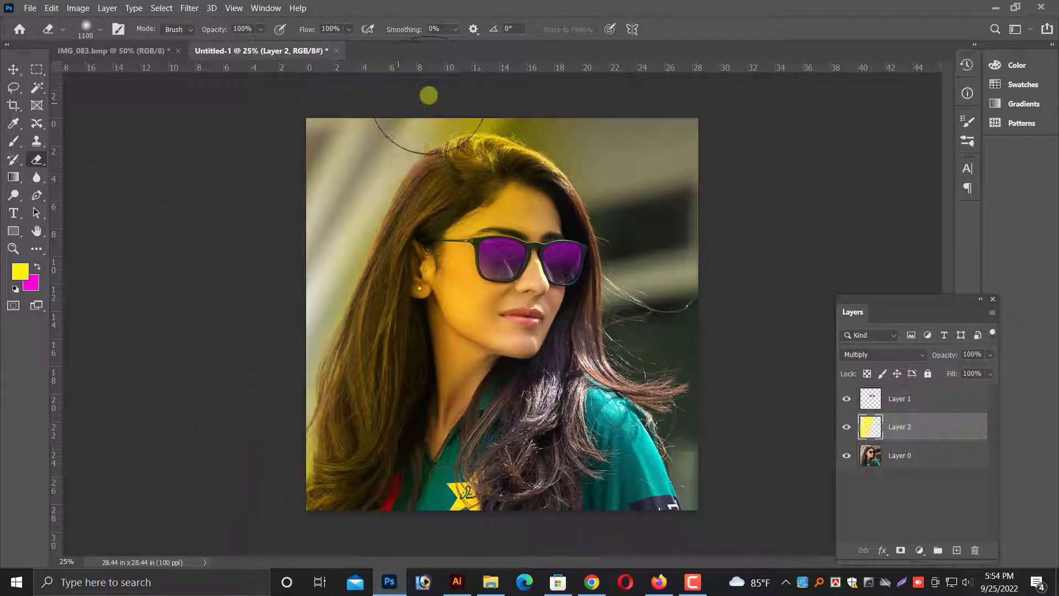
pyautogui.moveTo(335, 203); pyautogui.dragTo(607, 110)
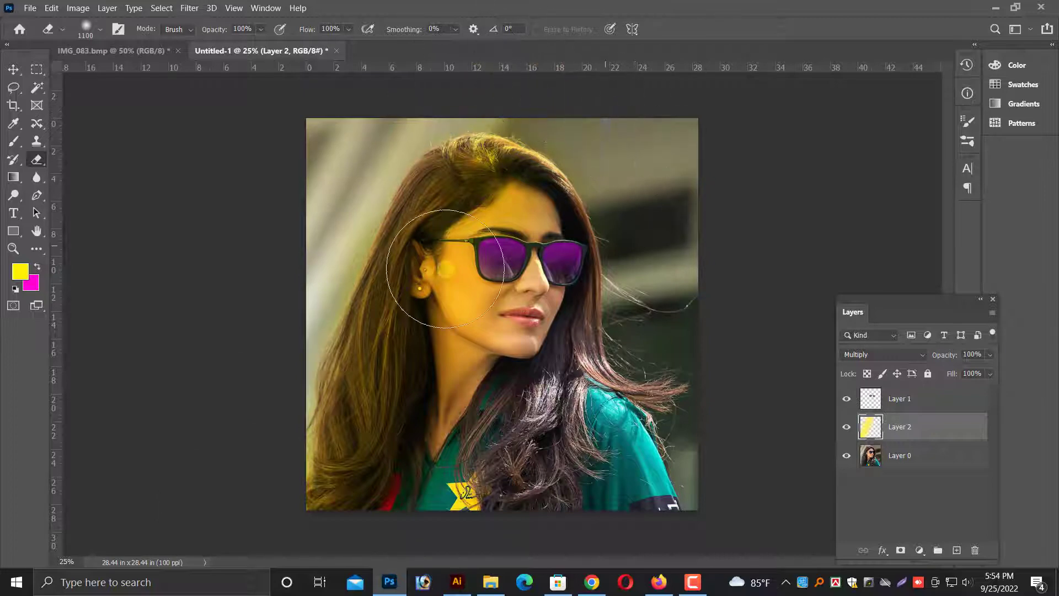
pyautogui.click(14, 69)
pyautogui.rightClick(675, 483)
# Add new Layer 3 above the photo and paint magenta across the face and neck
pyautogui.click(705, 491)
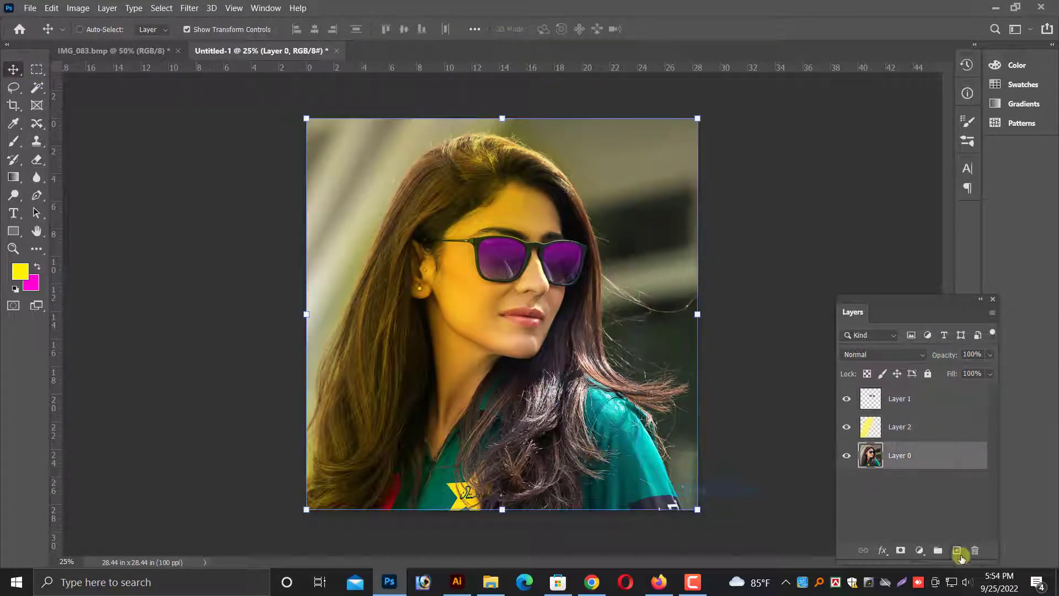
pyautogui.click(957, 550)
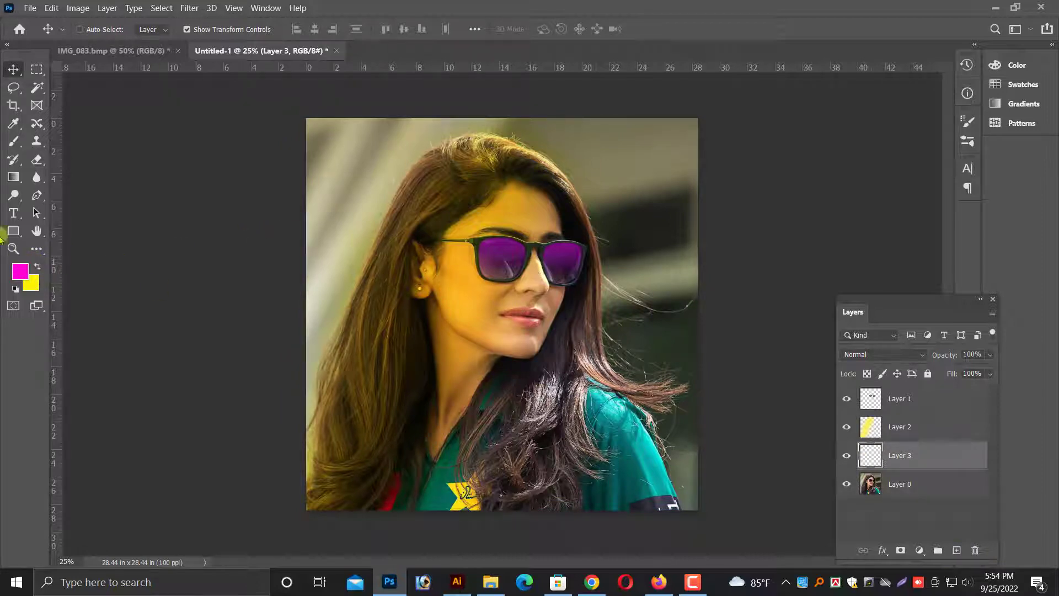
pyautogui.click(14, 141)
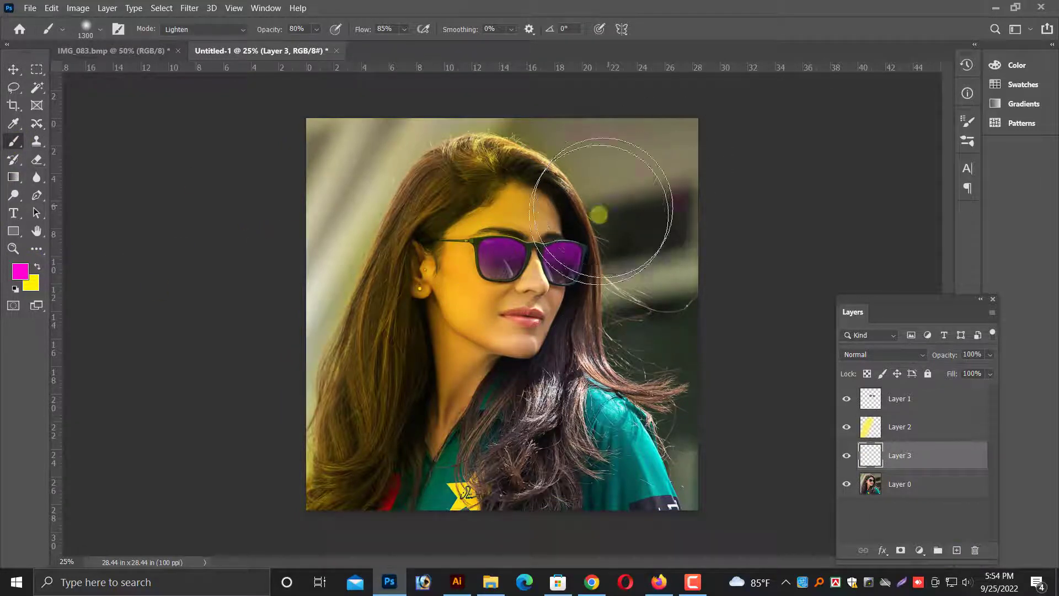
pyautogui.moveTo(600, 213); pyautogui.dragTo(439, 530)
pyautogui.click(13, 69)
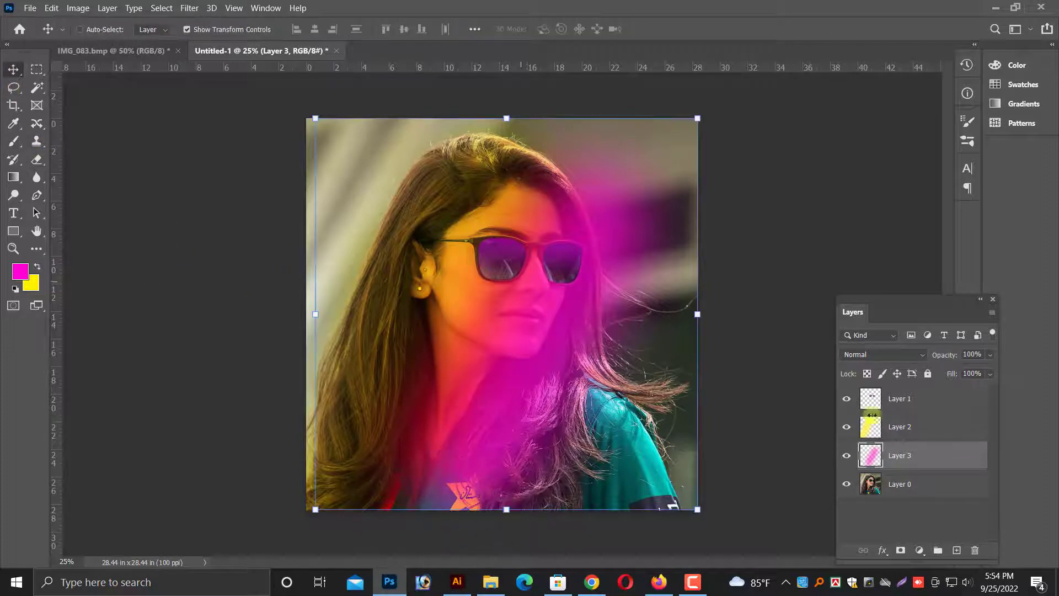
# Set Layer 3 to Darken blending at 49% opacity
pyautogui.click(910, 355)
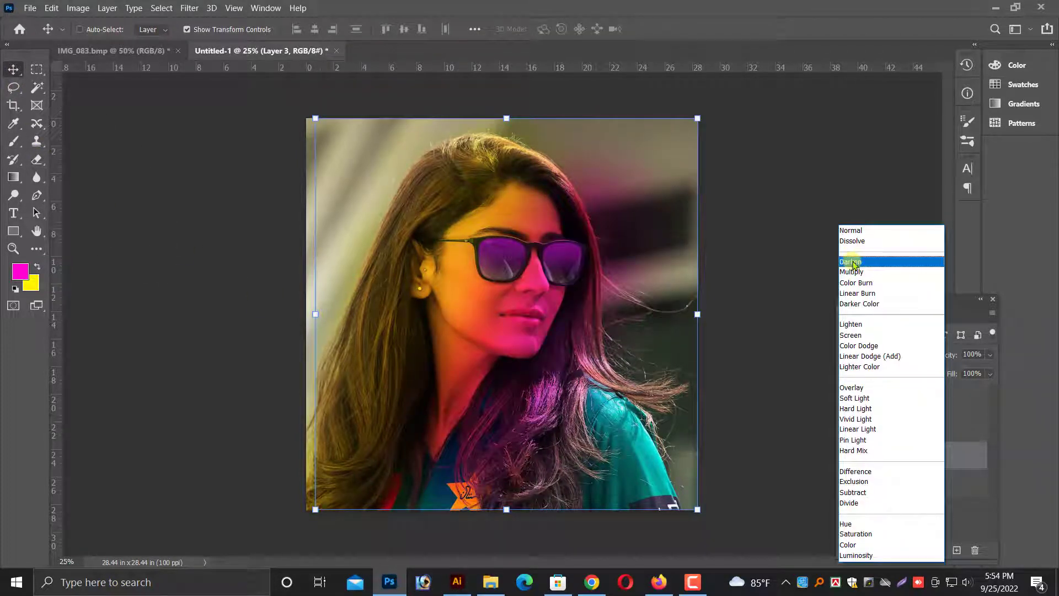
pyautogui.click(853, 263)
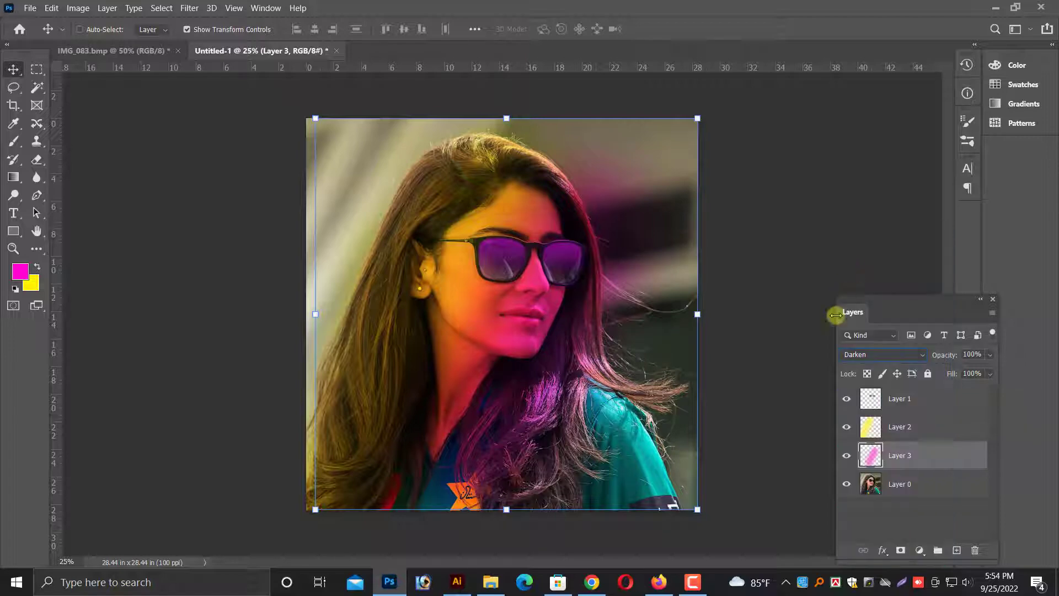
pyautogui.click(990, 355)
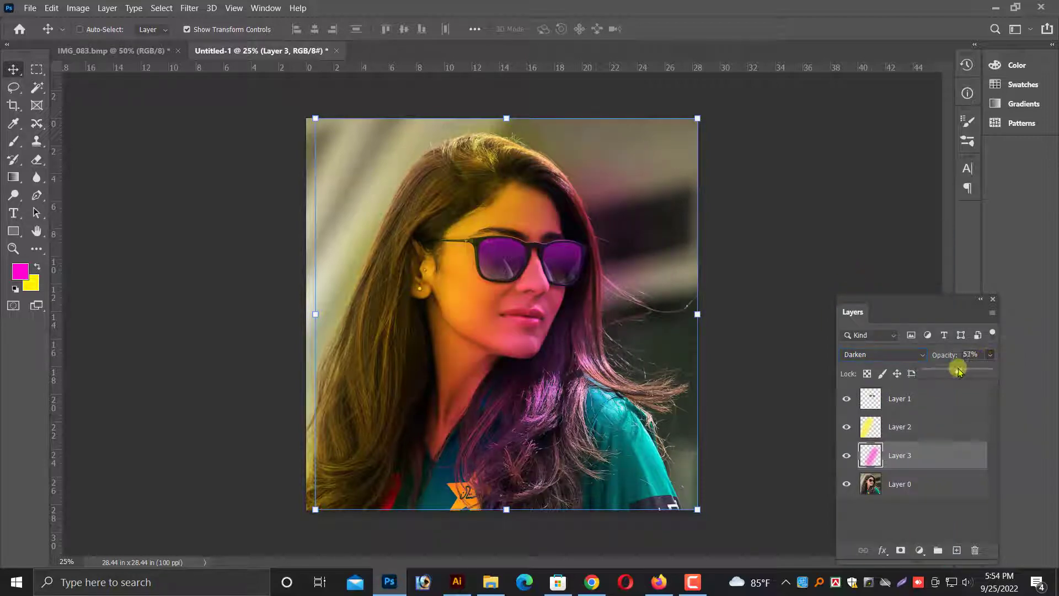
pyautogui.moveTo(992, 368)
pyautogui.mouseDown()
pyautogui.moveTo(940, 373)
pyautogui.moveTo(958, 376)
pyautogui.mouseUp()
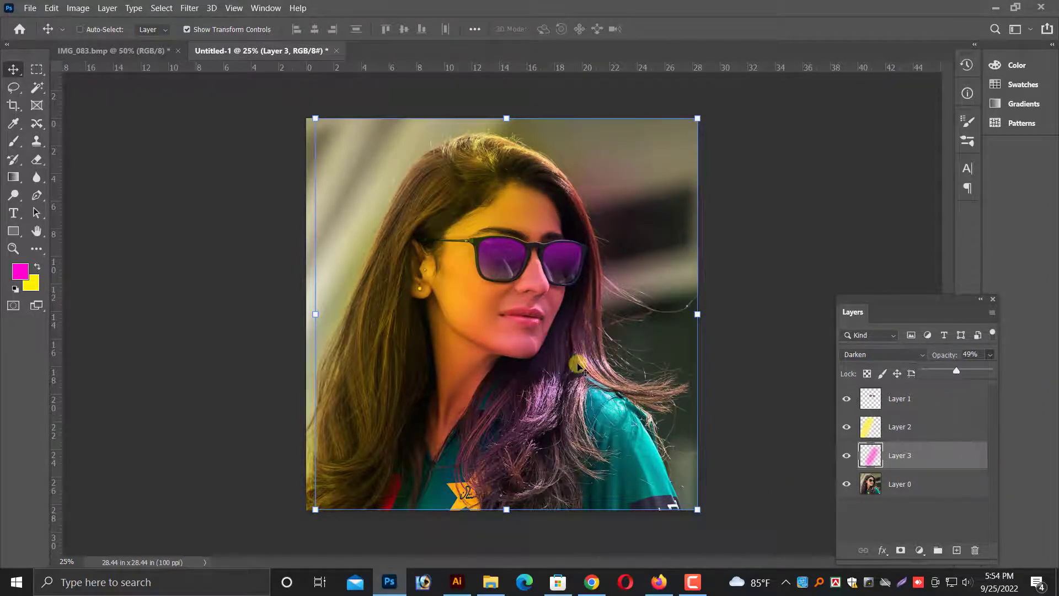
# Zoom to 33.3% and scroll up and down to inspect the tinted portrait
pyautogui.hotkey('ctrl', '+')
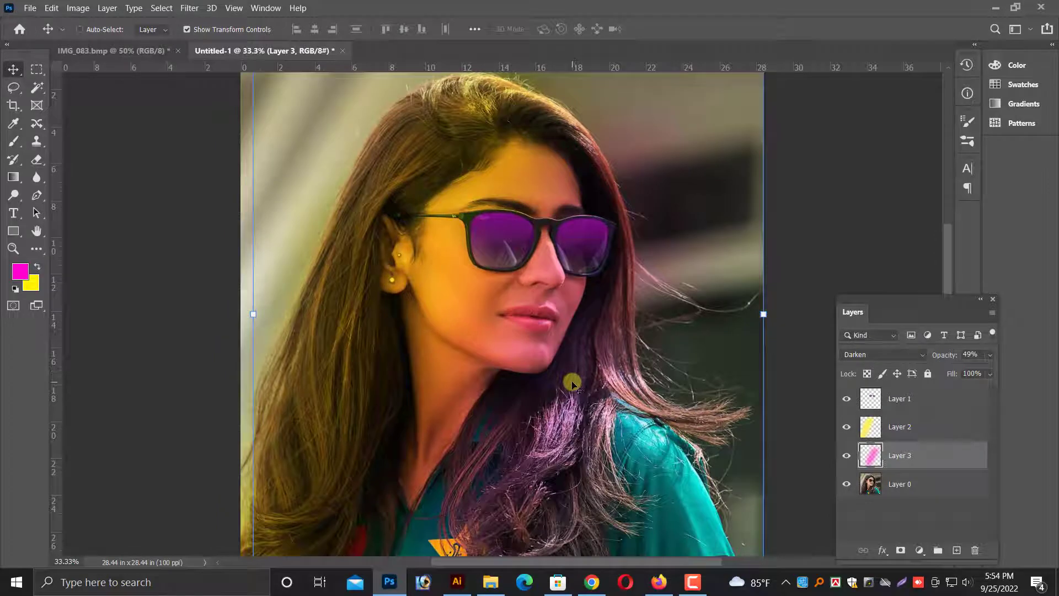
pyautogui.scroll(-1, 572, 382)
pyautogui.scroll(-1, 572, 382)
pyautogui.scroll(-1, 572, 382)
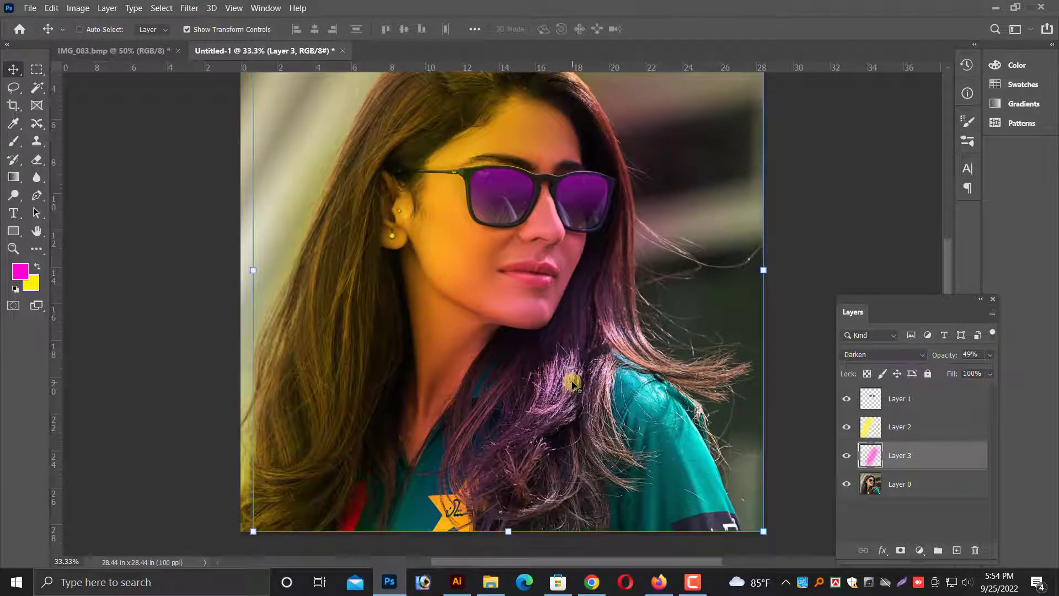
pyautogui.scroll(3, 567, 406)
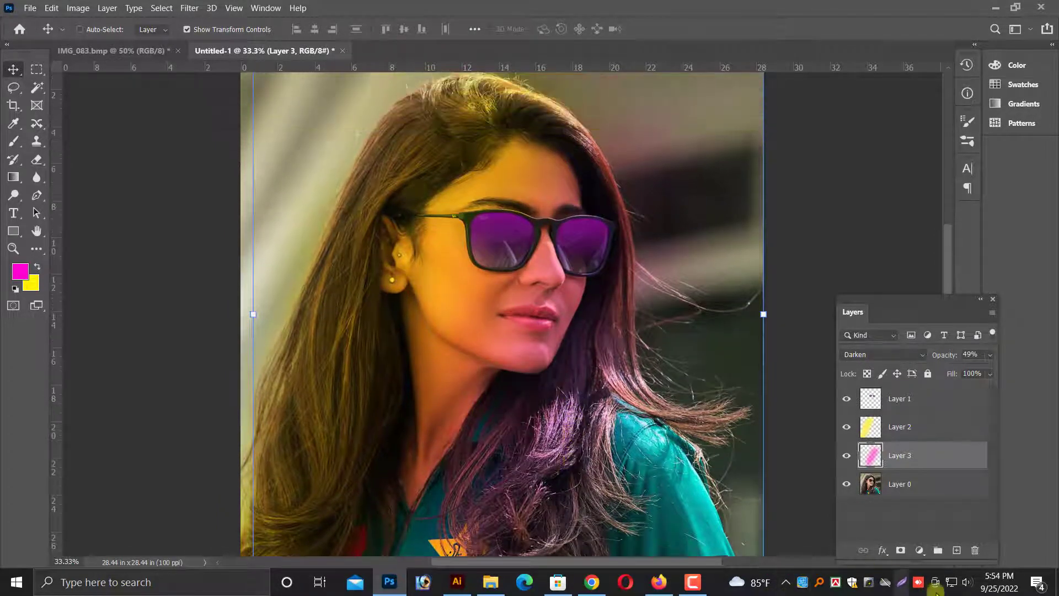
pyautogui.scroll(1, 1001, 513)
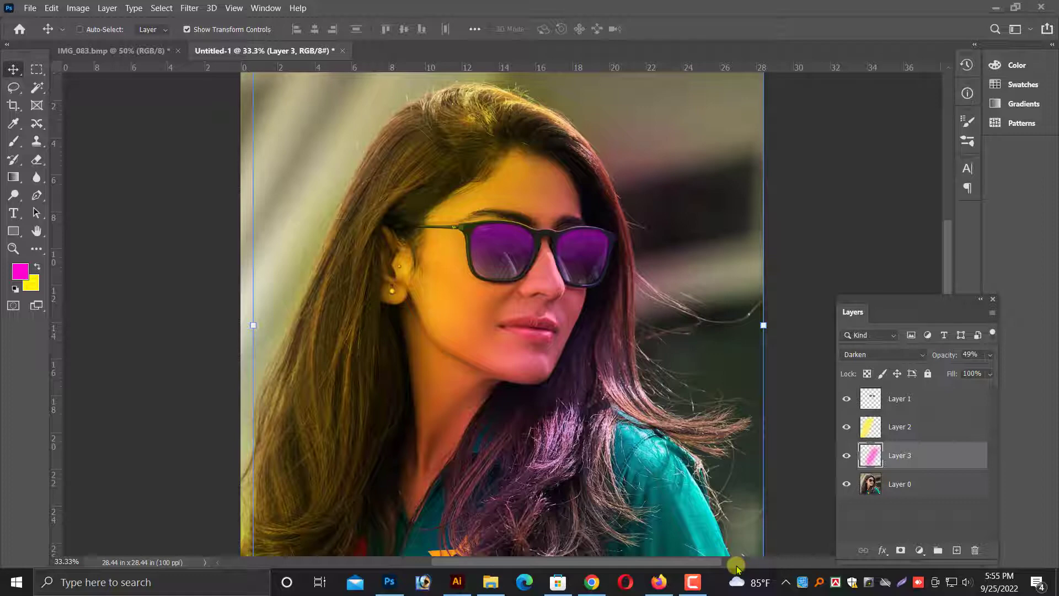
pyautogui.click(995, 8)
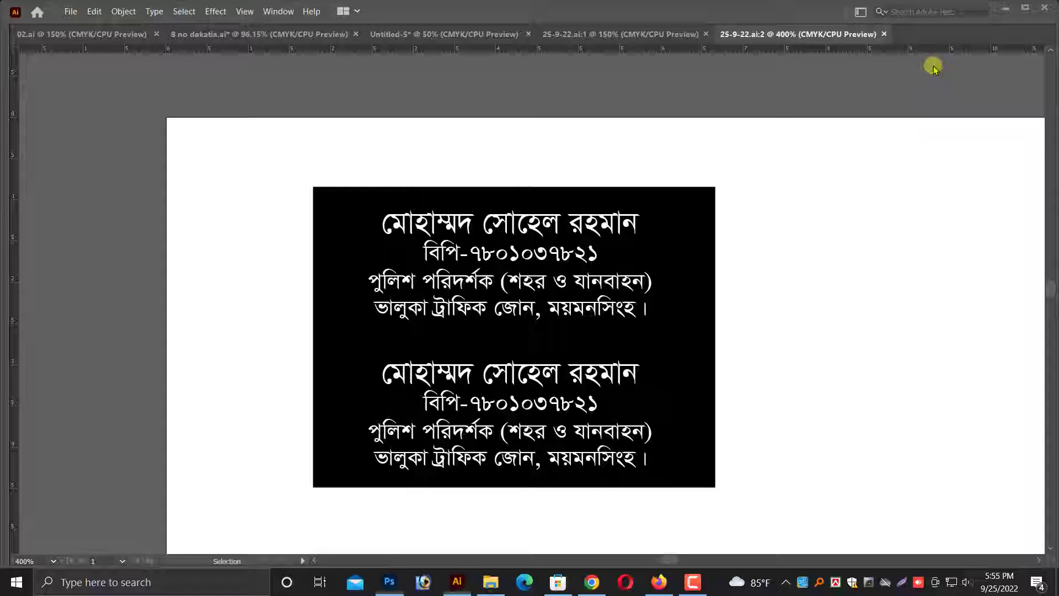
pyautogui.click(693, 581)
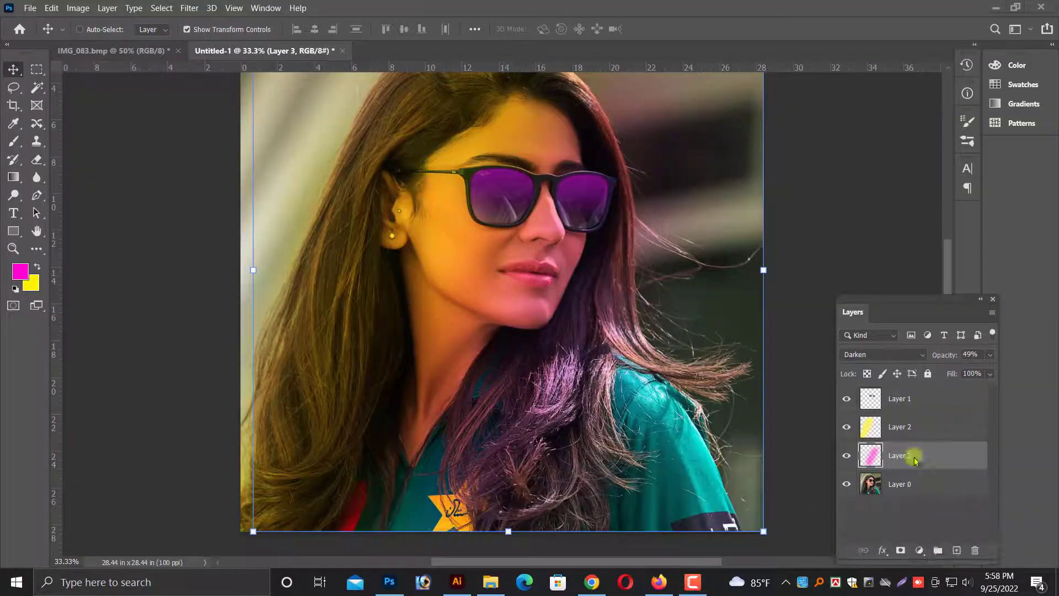
# Set the background colour to orange in the Color Picker
pyautogui.scroll(2, 530, 276)
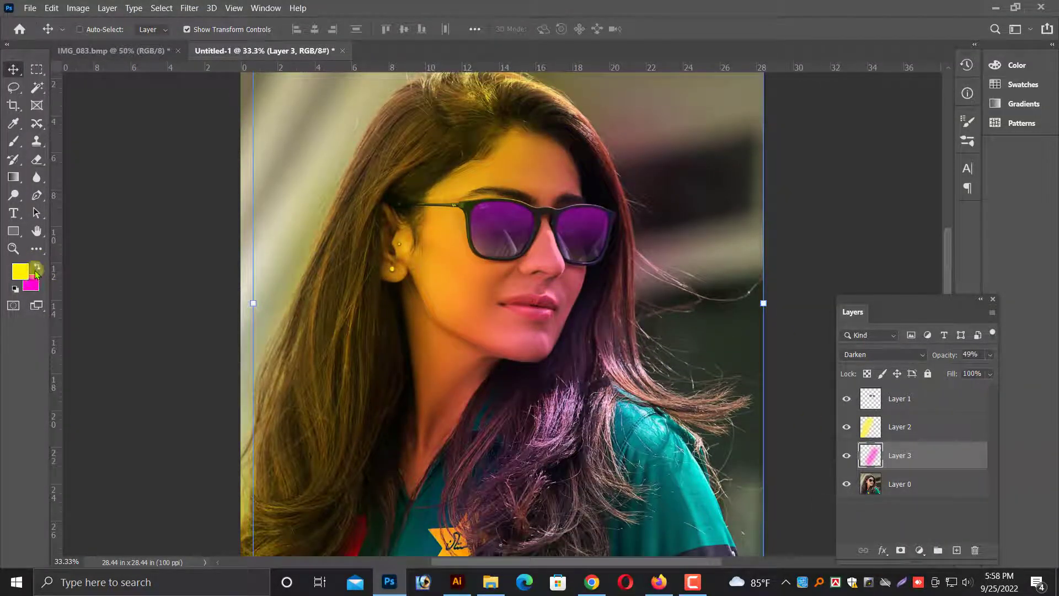
pyautogui.click(34, 279)
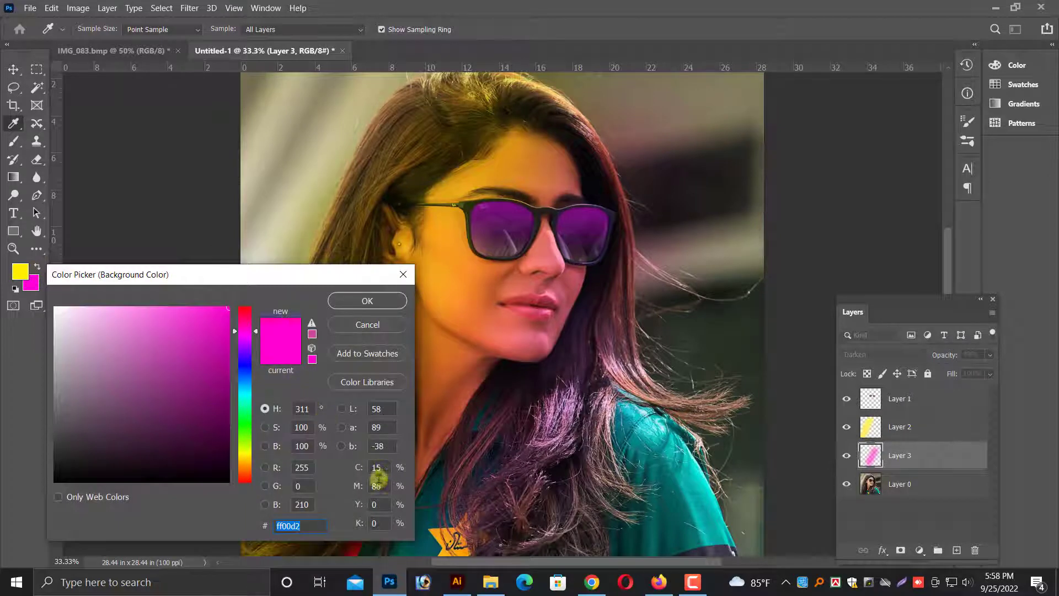
pyautogui.moveTo(243, 408); pyautogui.dragTo(246, 434)
pyautogui.moveTo(244, 455); pyautogui.dragTo(244, 463)
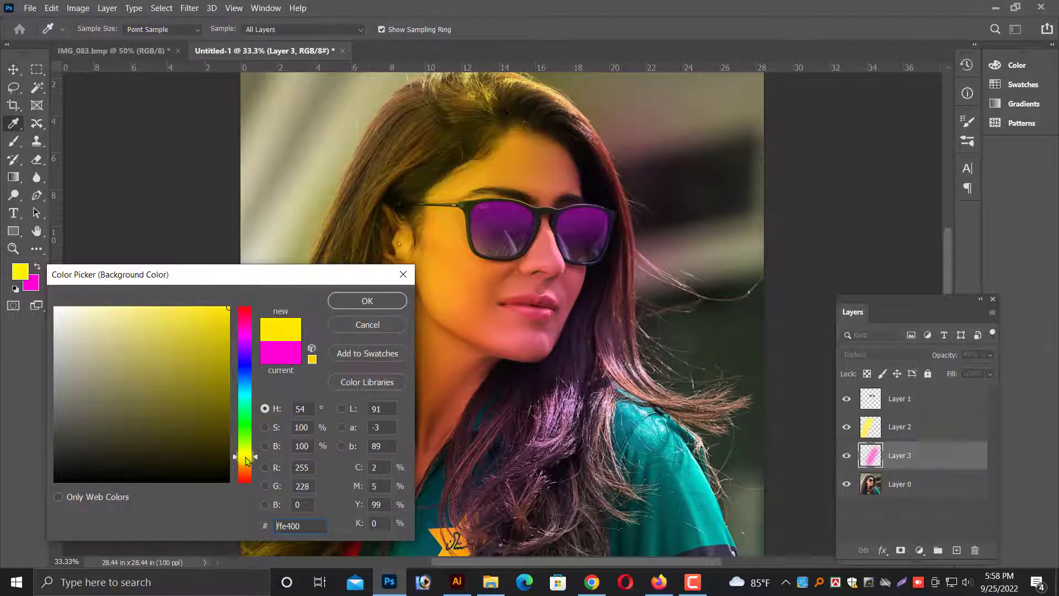
pyautogui.press('Return')
pyautogui.press('v')
# Try filling the magenta strokes with the orange background colour, then undo it
pyautogui.hotkey('ctrl', 'shift', 'BackSpace')
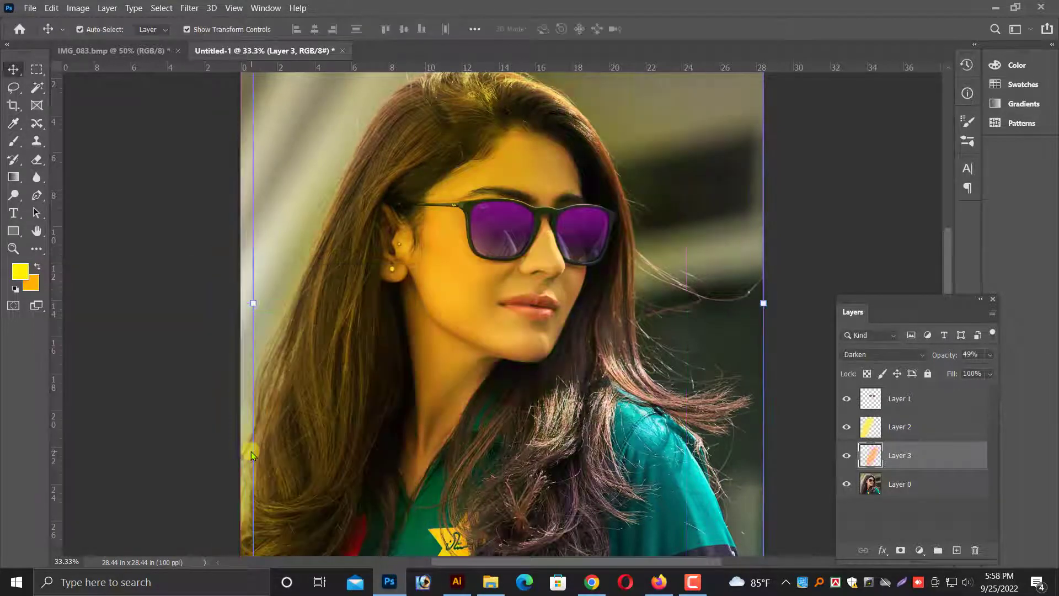
pyautogui.press('z')
pyautogui.hotkey('ctrl', 'z')
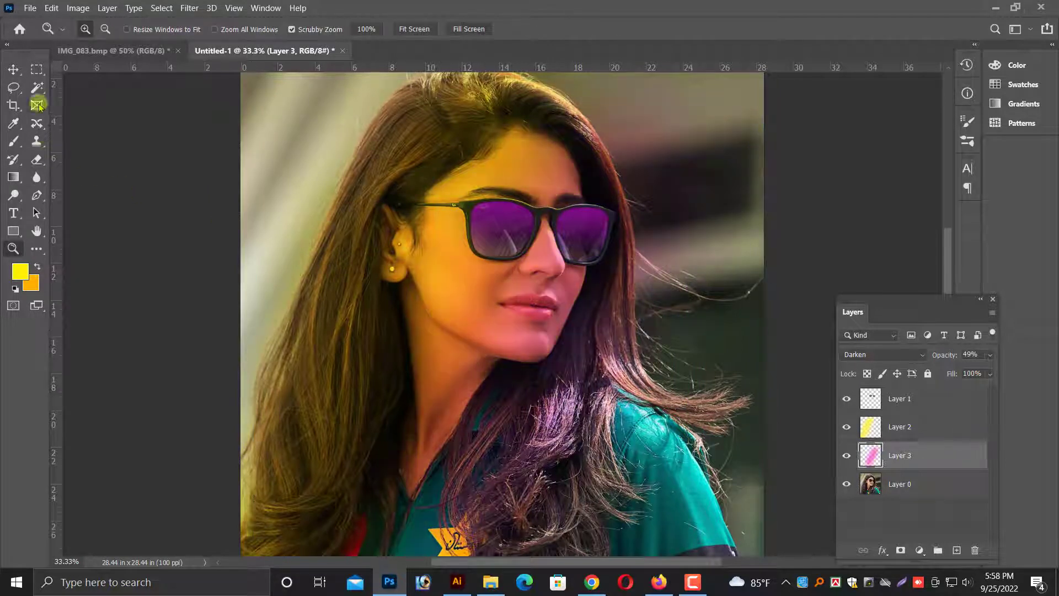
pyautogui.press('v')
# Add a new empty Layer 4 directly above the photo layer Layer 0
pyautogui.scroll(-2, 474, 348)
pyautogui.scroll(-2, 462, 359)
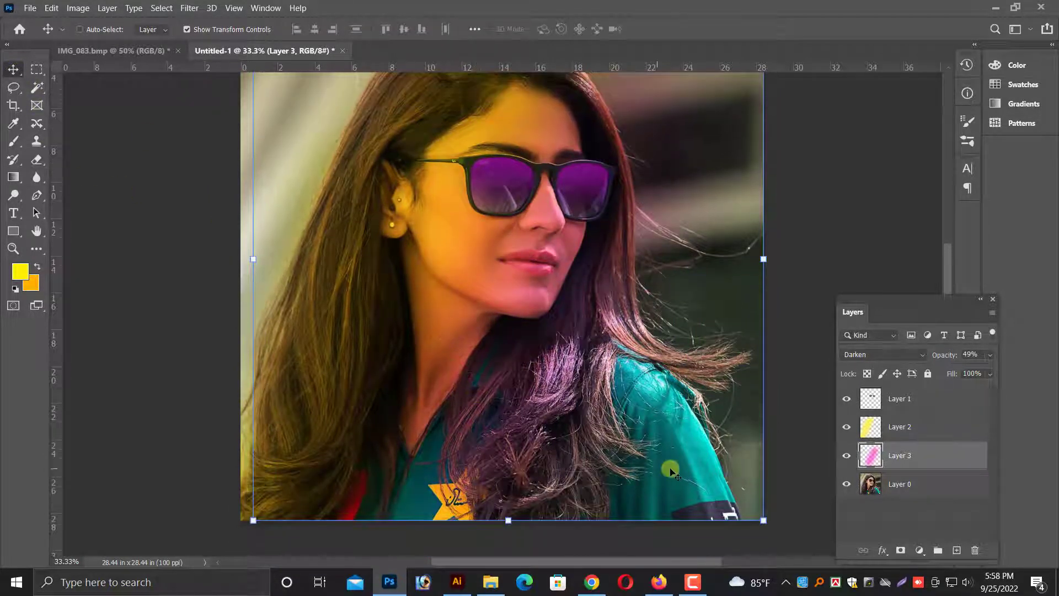
pyautogui.rightClick(685, 477)
pyautogui.click(750, 487)
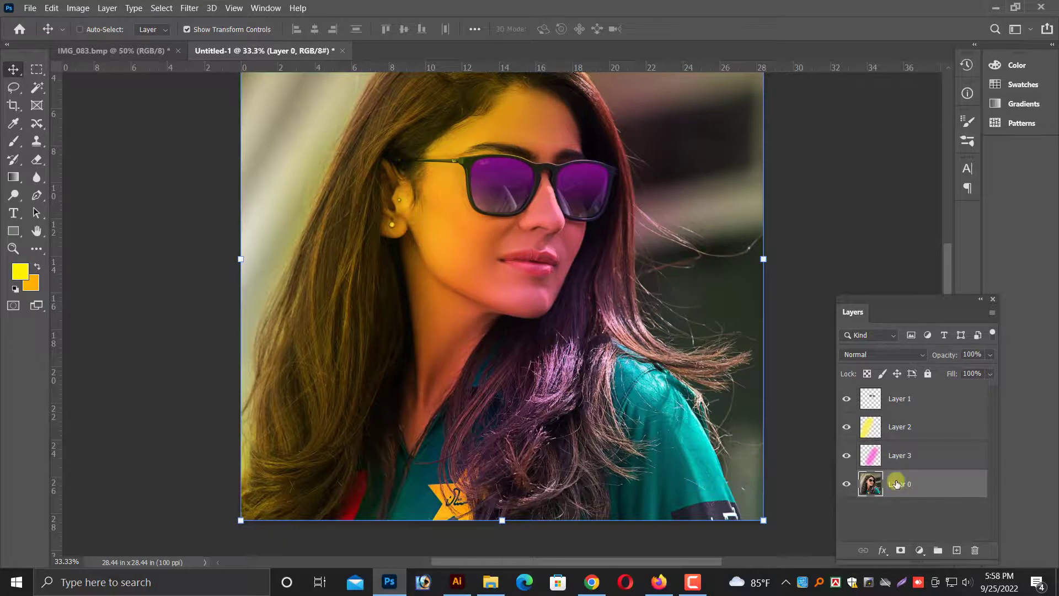
pyautogui.click(956, 550)
# Paint blue 0054ff with a soft brush over the lower-right shirt and hair
pyautogui.click(20, 274)
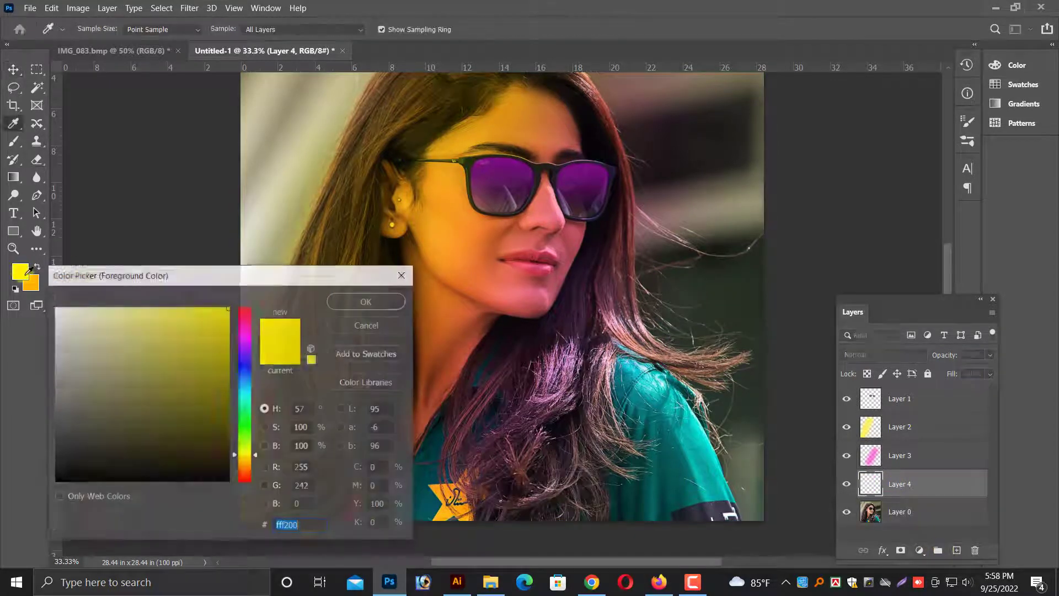
pyautogui.moveTo(246, 330); pyautogui.dragTo(244, 378)
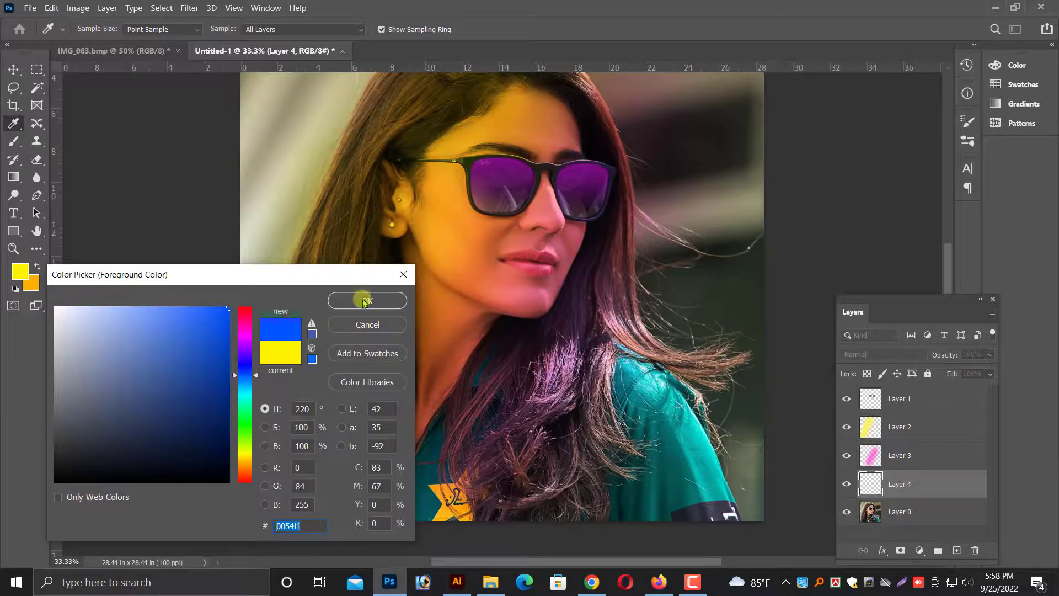
pyautogui.click(367, 300)
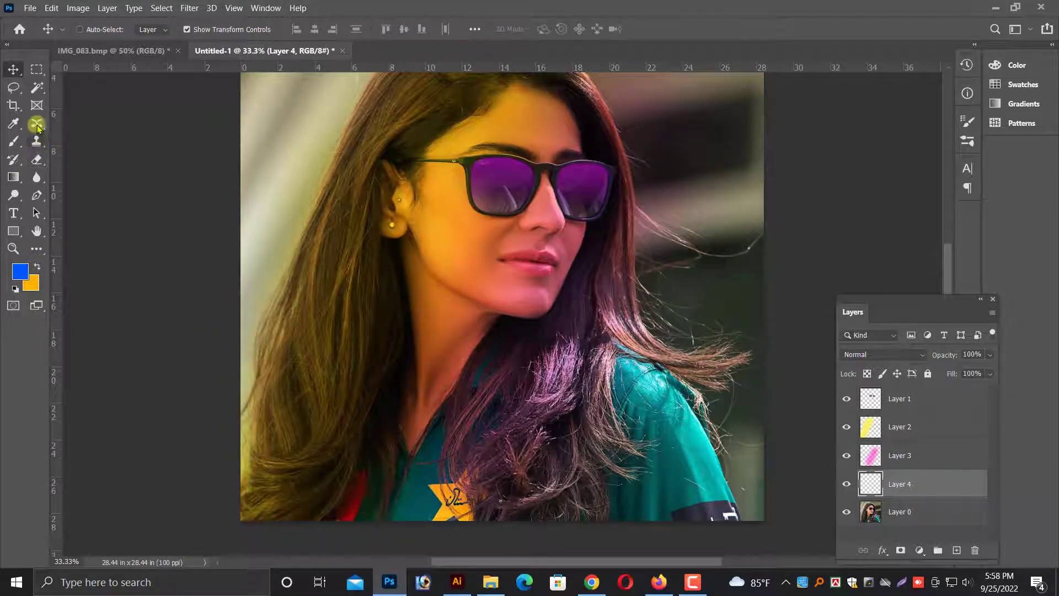
pyautogui.click(14, 141)
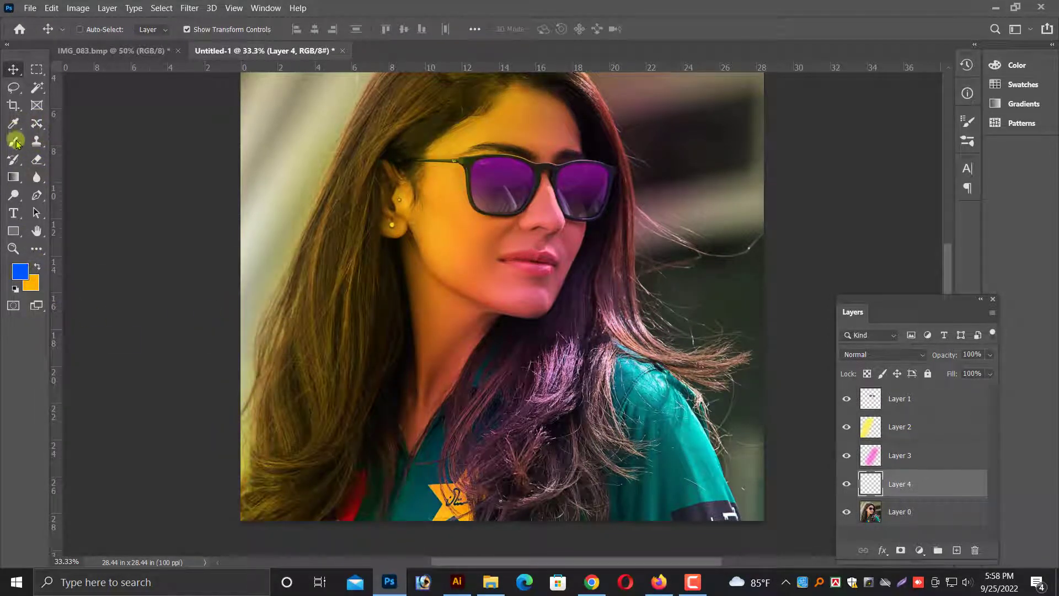
pyautogui.moveTo(728, 409); pyautogui.dragTo(479, 521)
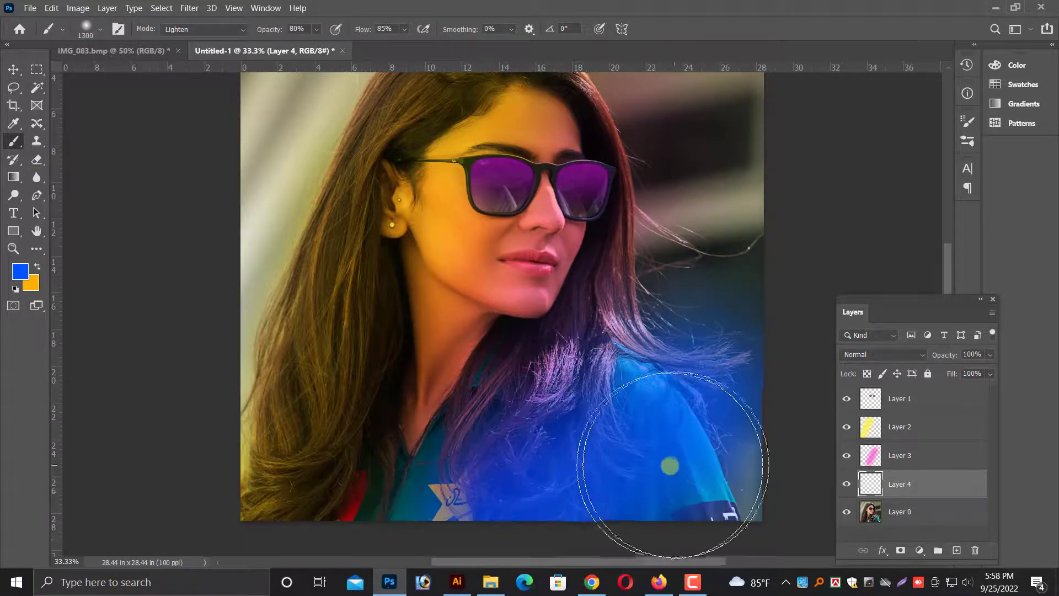
# Set Layer 4's blend mode to Multiply
pyautogui.click(13, 69)
pyautogui.click(887, 356)
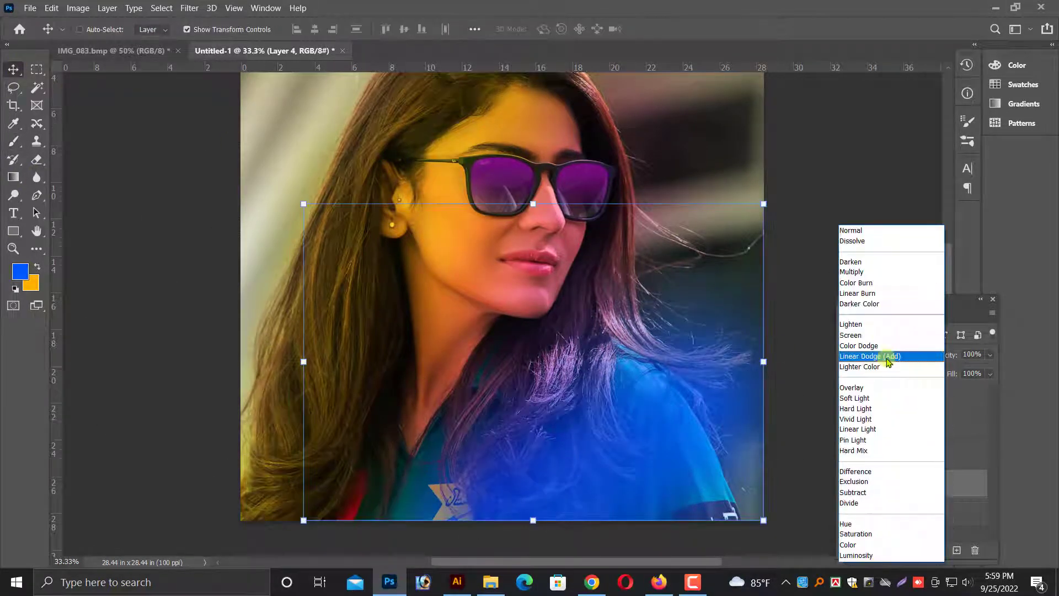
pyautogui.click(861, 273)
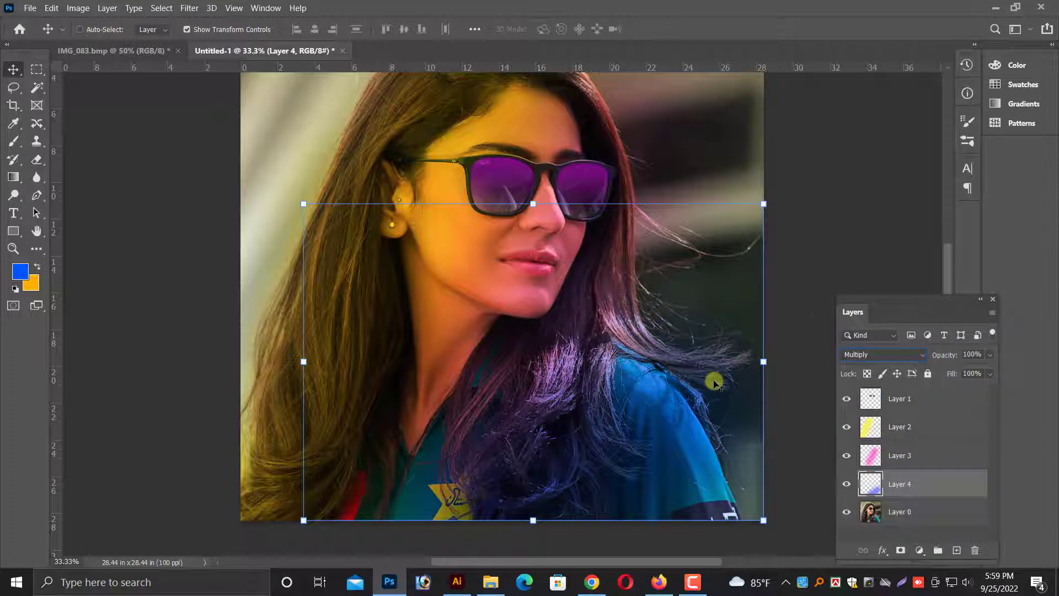
# Zoom out and select Layer 3, then the photo layer Layer 0
pyautogui.rightClick(706, 167)
pyautogui.click(727, 174)
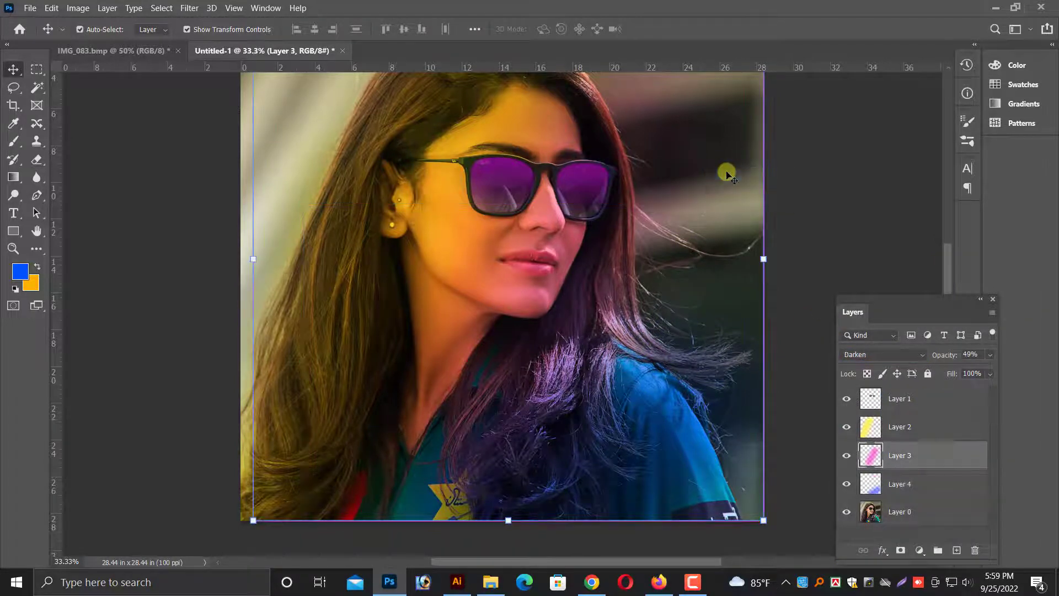
pyautogui.hotkey('ctrl', '-')
pyautogui.rightClick(361, 168)
pyautogui.click(374, 173)
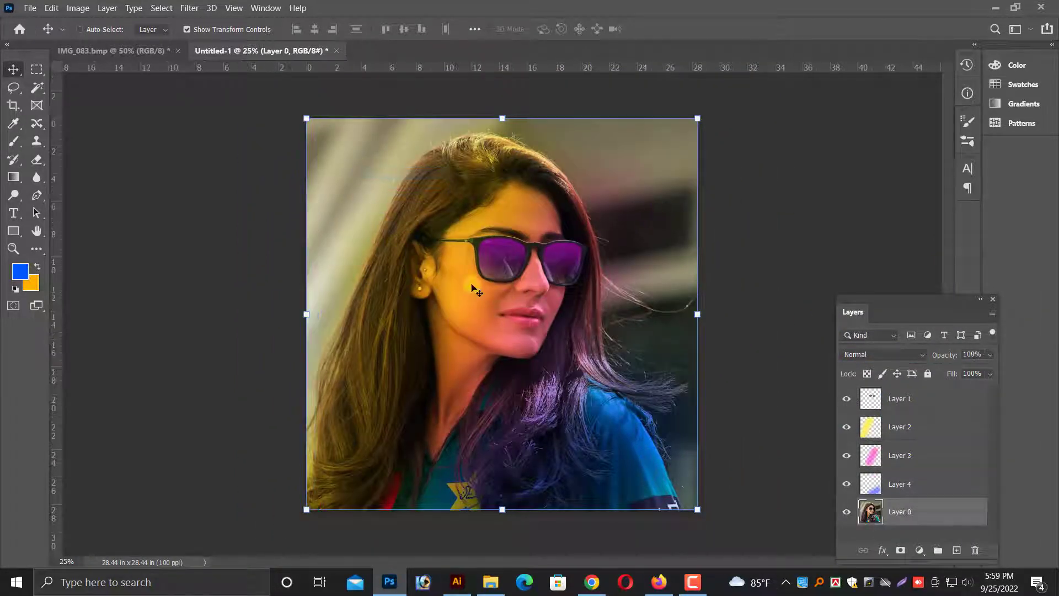
pyautogui.rightClick(659, 215)
pyautogui.click(678, 217)
pyautogui.rightClick(682, 356)
pyautogui.click(692, 342)
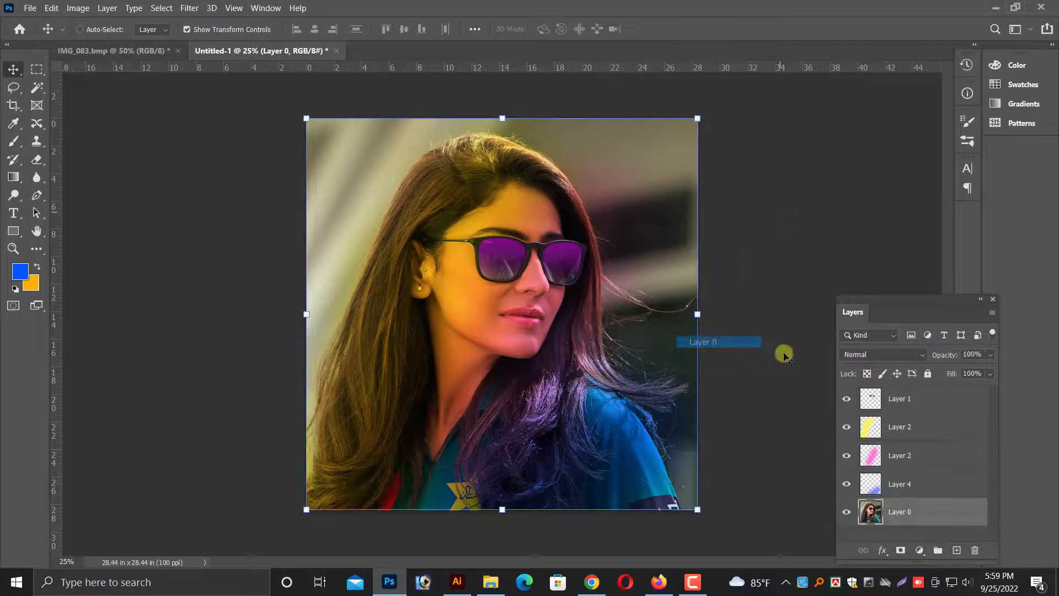
pyautogui.rightClick(662, 402)
pyautogui.click(683, 398)
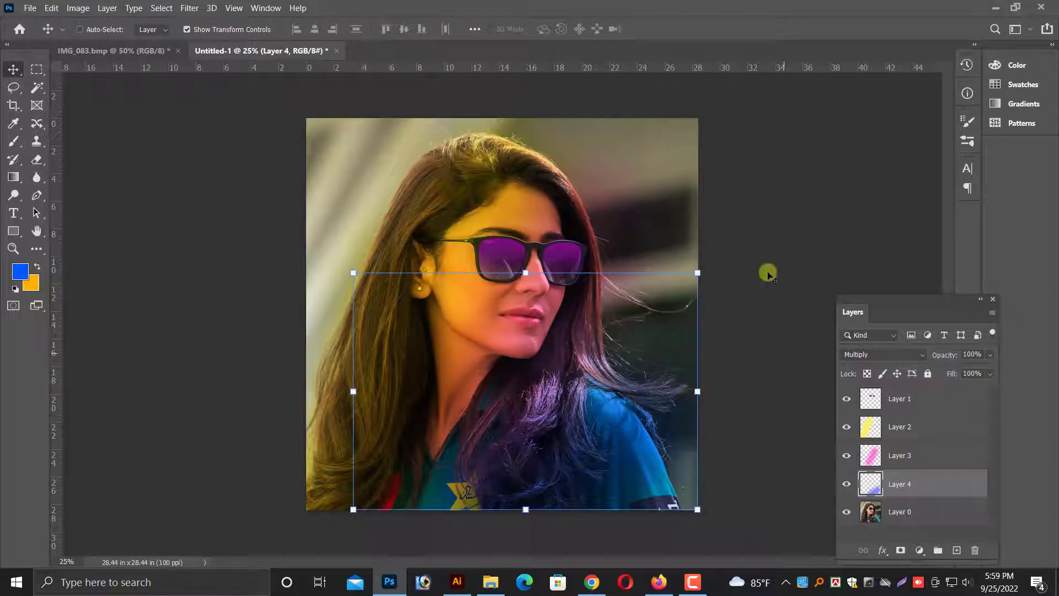
pyautogui.rightClick(651, 220)
pyautogui.click(678, 227)
pyautogui.rightClick(316, 157)
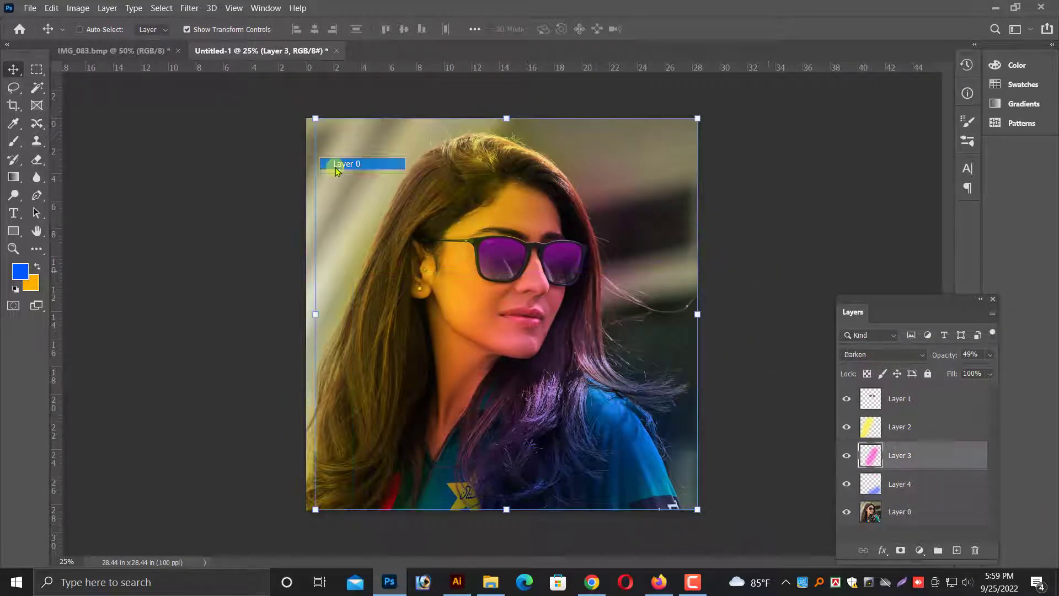
pyautogui.click(336, 168)
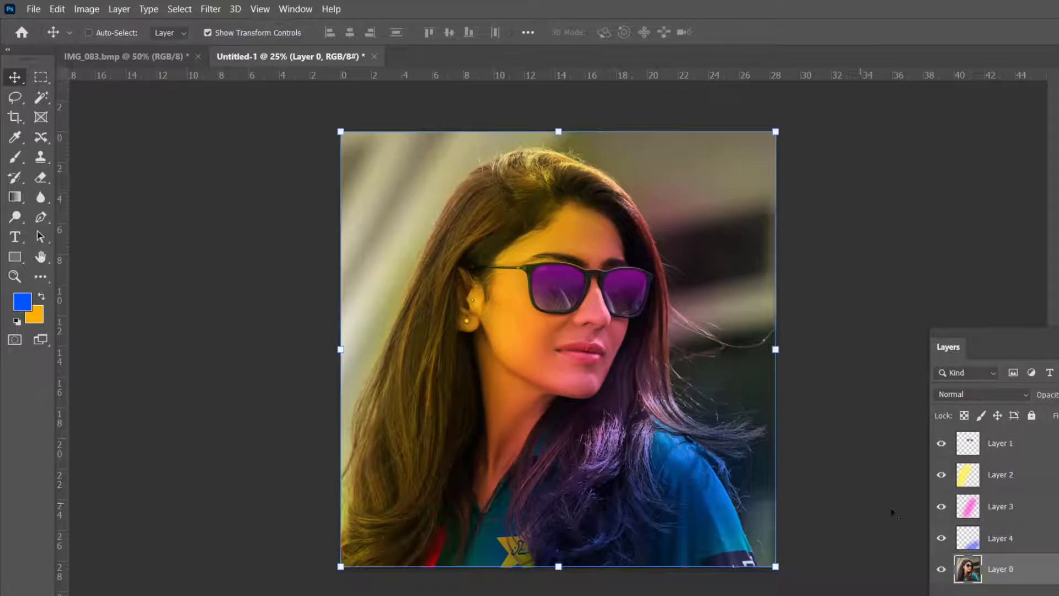
pyautogui.click(974, 446)
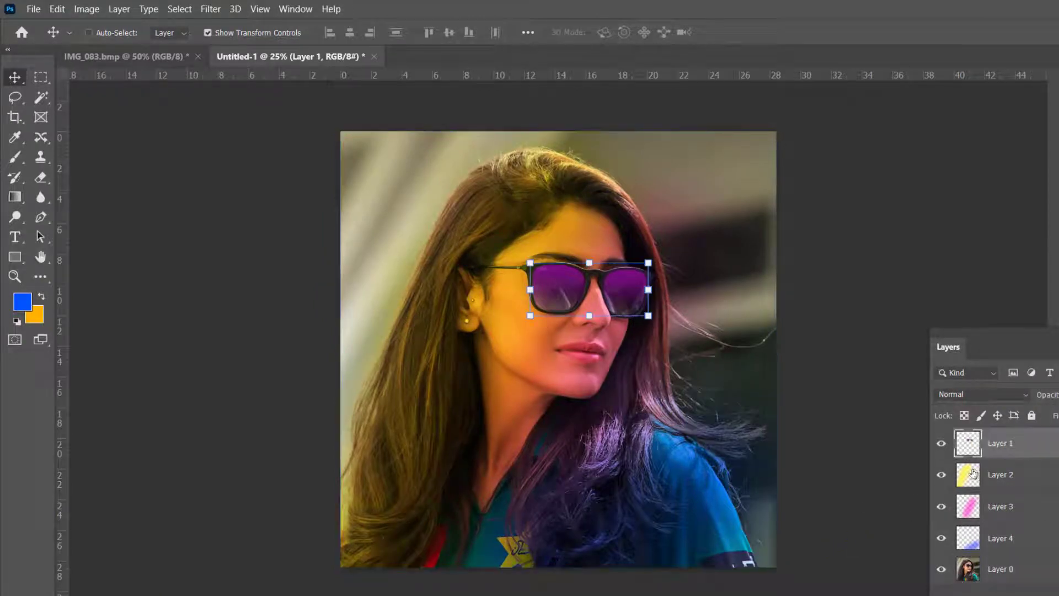
pyautogui.keyDown('shift'); pyautogui.click(973, 473); pyautogui.keyUp('shift')
pyautogui.keyDown('shift'); pyautogui.click(973, 508); pyautogui.keyUp('shift')
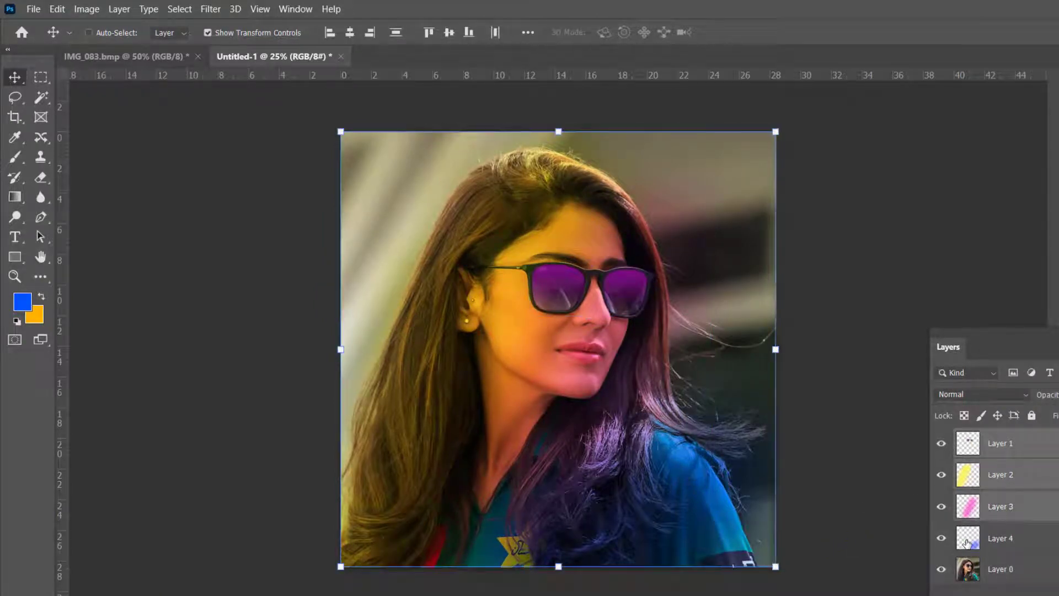
pyautogui.keyDown('shift'); pyautogui.click(966, 539); pyautogui.keyUp('shift')
pyautogui.rightClick(973, 483)
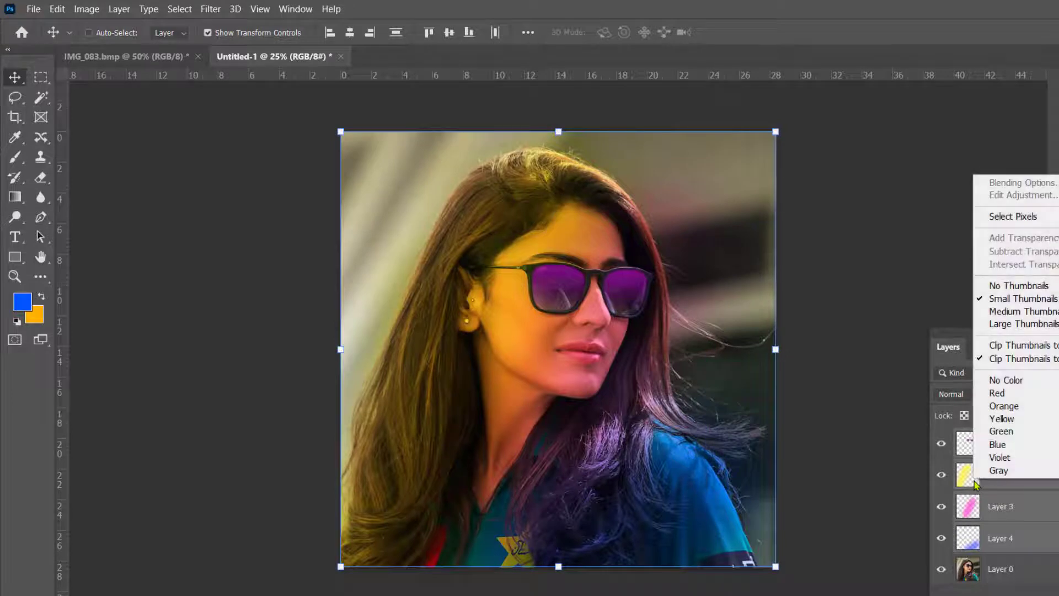
pyautogui.click(966, 444)
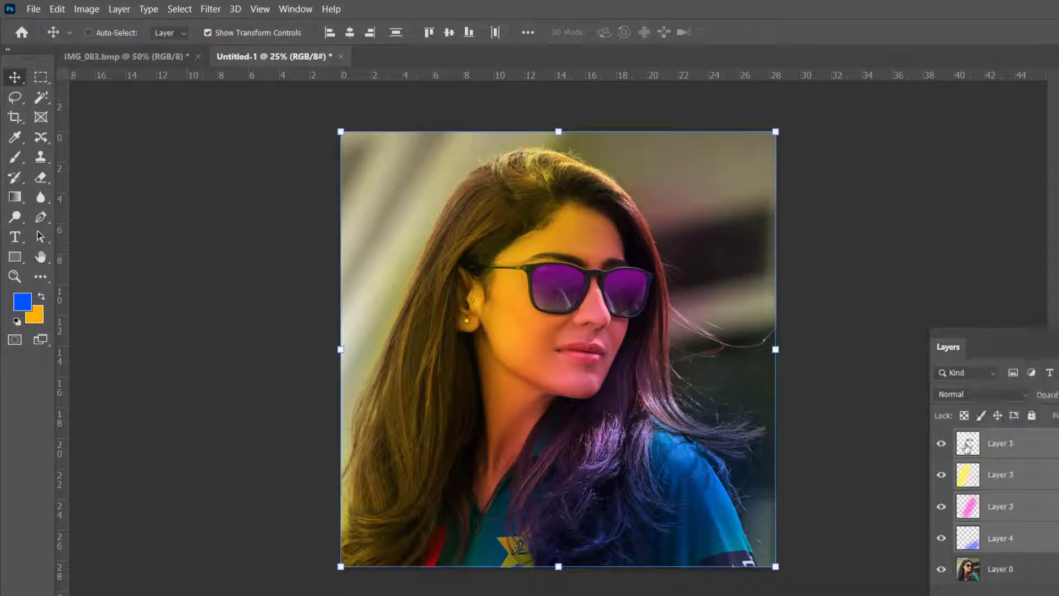
pyautogui.click(966, 450)
pyautogui.keyDown('shift'); pyautogui.click(969, 471); pyautogui.keyUp('shift')
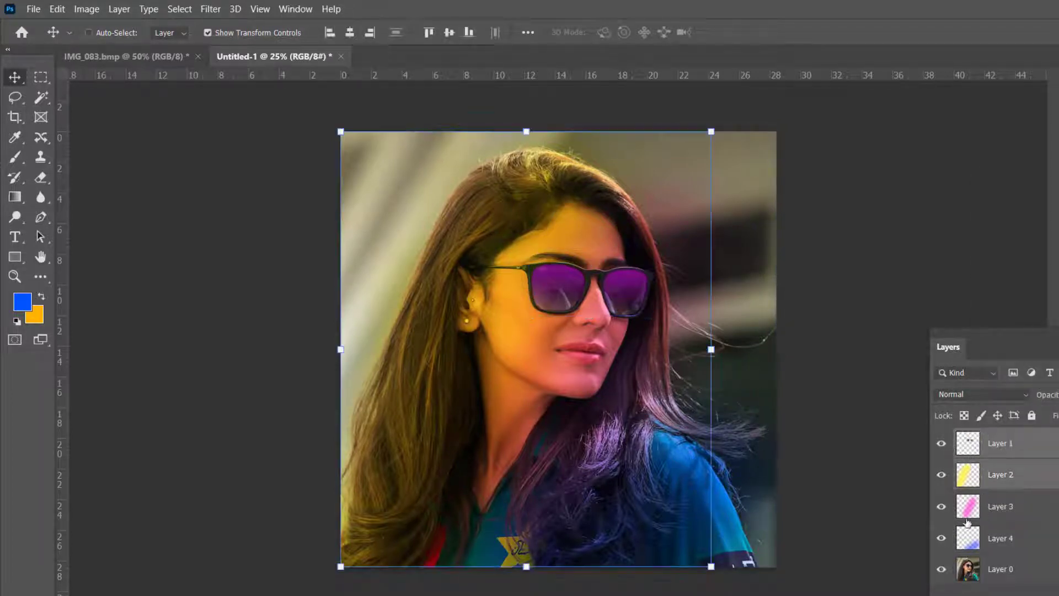
pyautogui.keyDown('shift'); pyautogui.click(974, 505); pyautogui.keyUp('shift')
pyautogui.keyDown('shift'); pyautogui.click(973, 539); pyautogui.keyUp('shift')
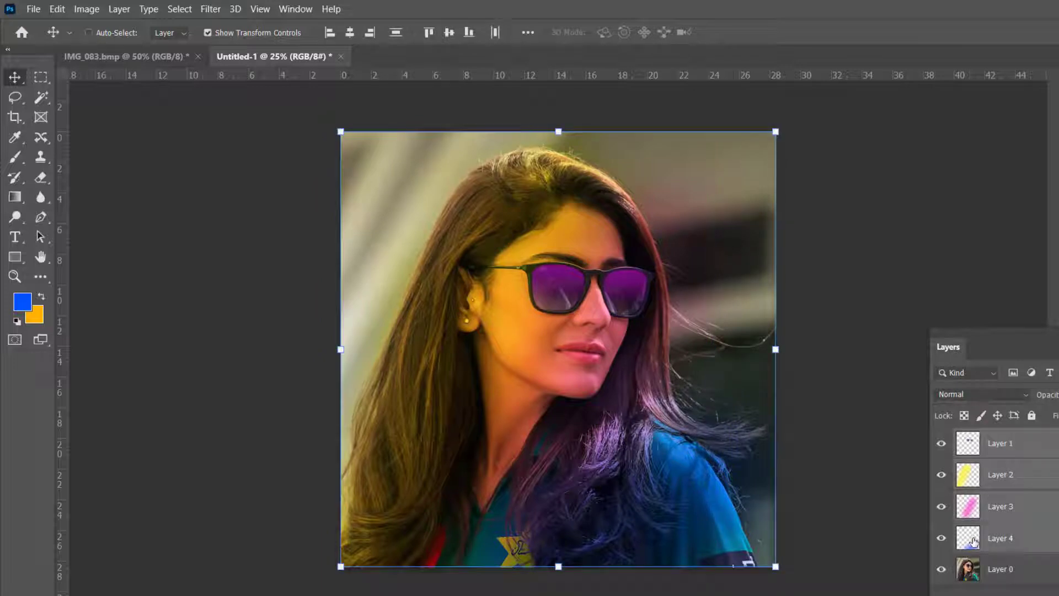
pyautogui.rightClick(969, 471)
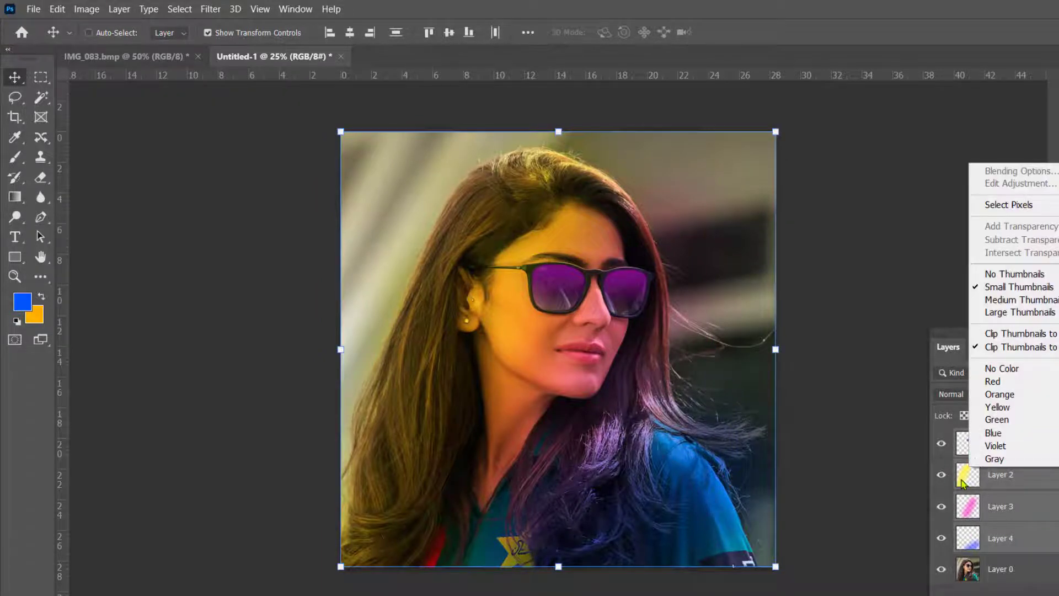
pyautogui.click(964, 477)
pyautogui.rightClick(968, 447)
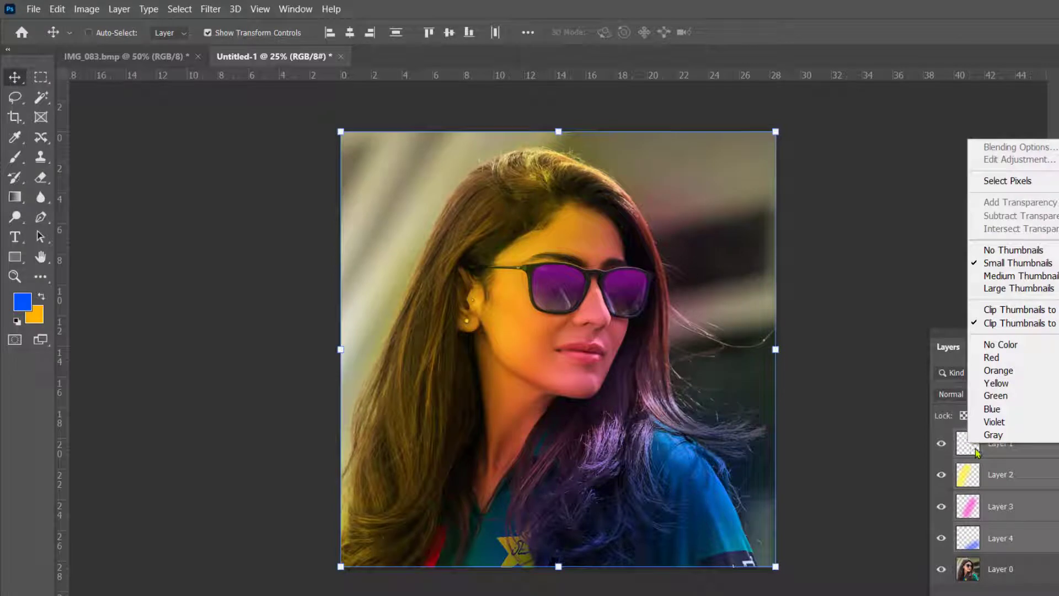
pyautogui.click(964, 514)
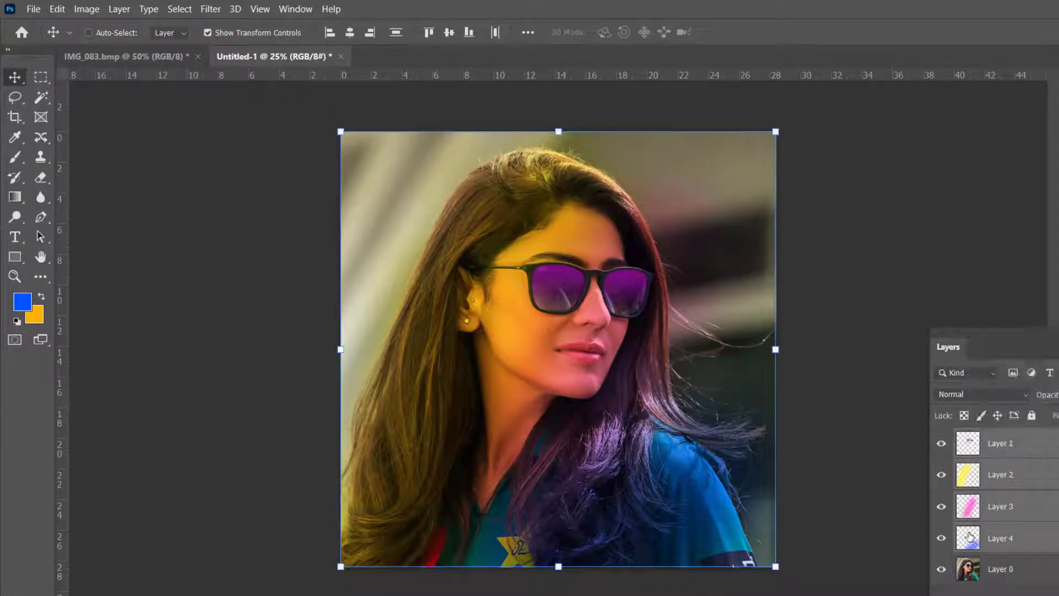
pyautogui.click(969, 537)
pyautogui.keyDown('shift'); pyautogui.click(972, 514); pyautogui.keyUp('shift')
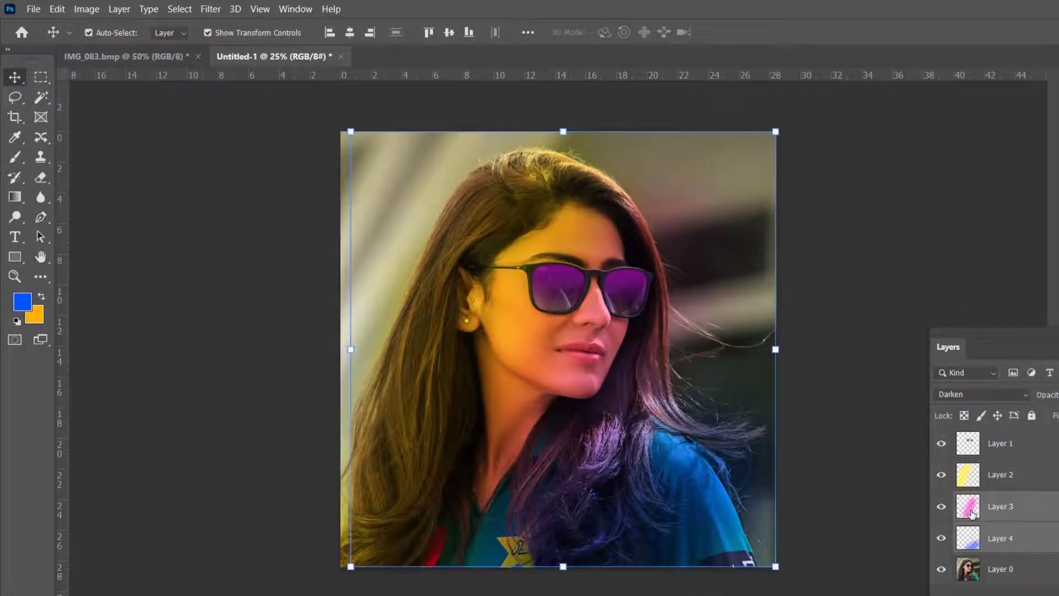
# Trial-merge Layers 3–4, then all four paint layers, undoing each merge
pyautogui.hotkey('ctrl', 'e')
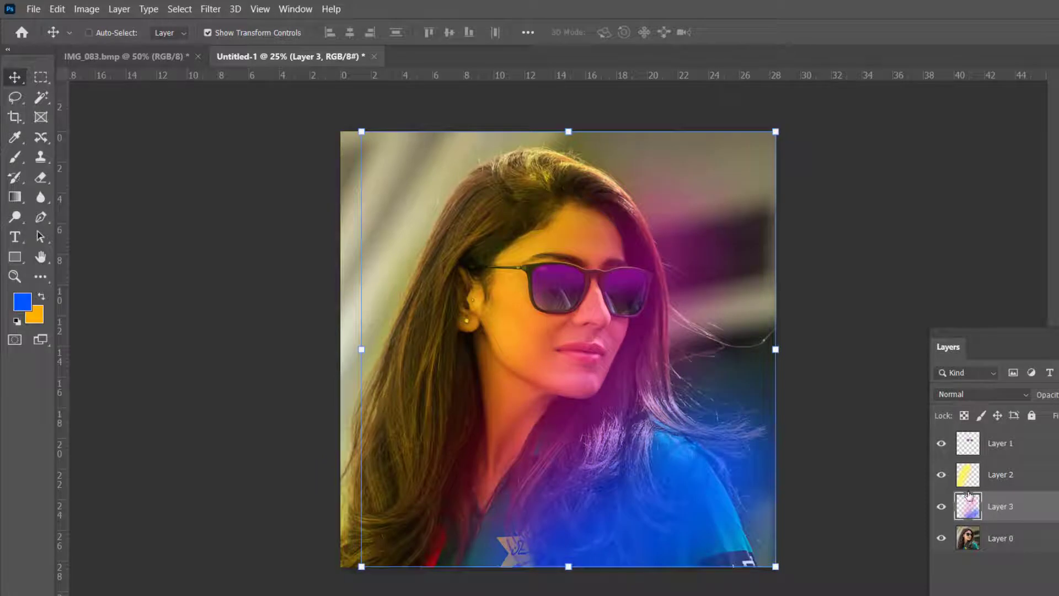
pyautogui.hotkey('ctrl', 'z')
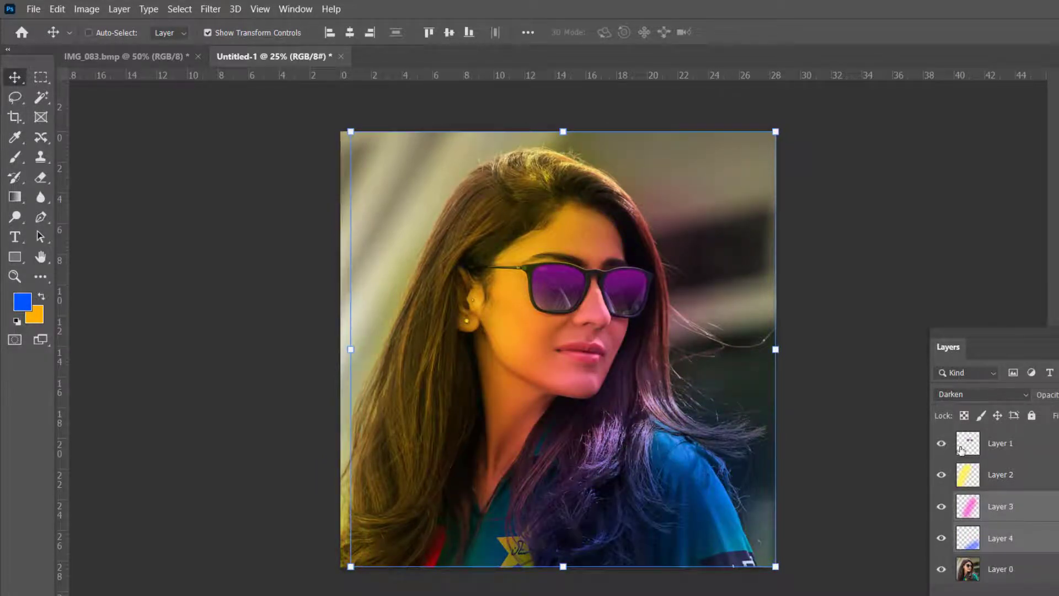
pyautogui.click(1010, 448)
pyautogui.keyDown('shift'); pyautogui.click(1016, 477); pyautogui.keyUp('shift')
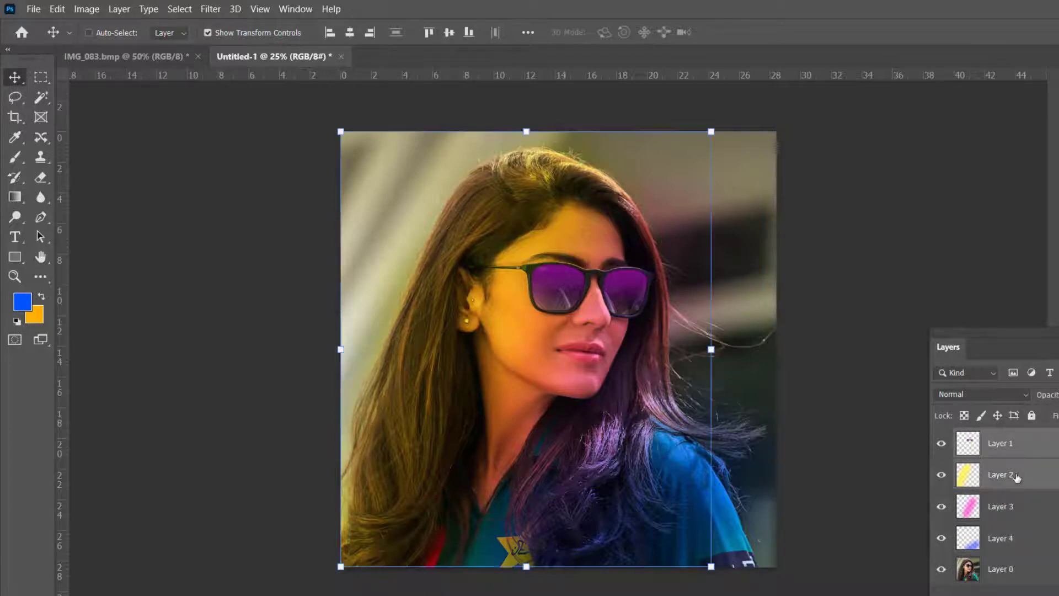
pyautogui.keyDown('shift'); pyautogui.click(1014, 508); pyautogui.keyUp('shift')
pyautogui.keyDown('shift'); pyautogui.click(1014, 540); pyautogui.keyUp('shift')
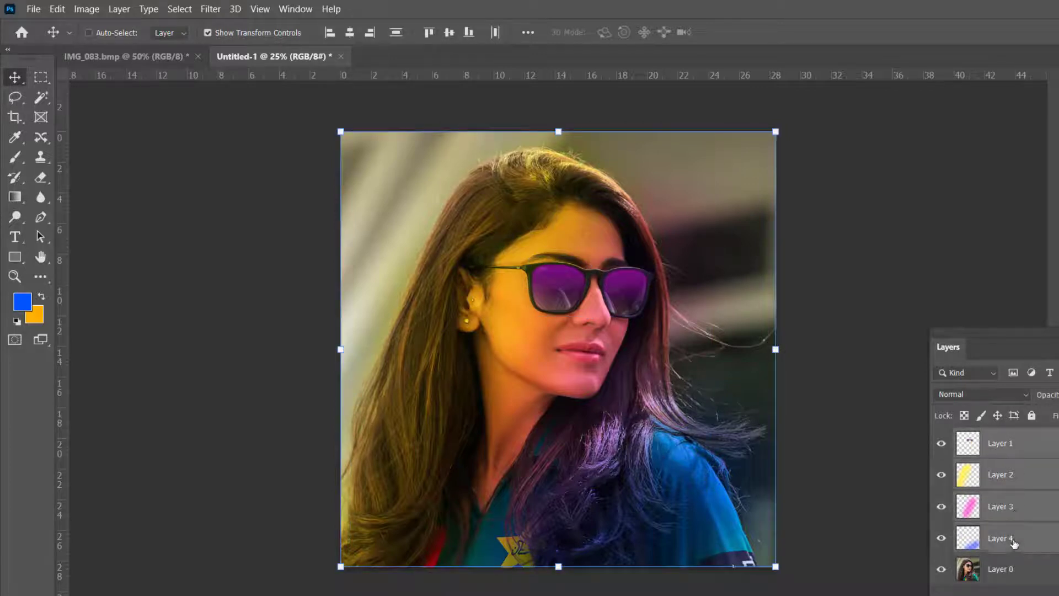
pyautogui.hotkey('ctrl', 'e')
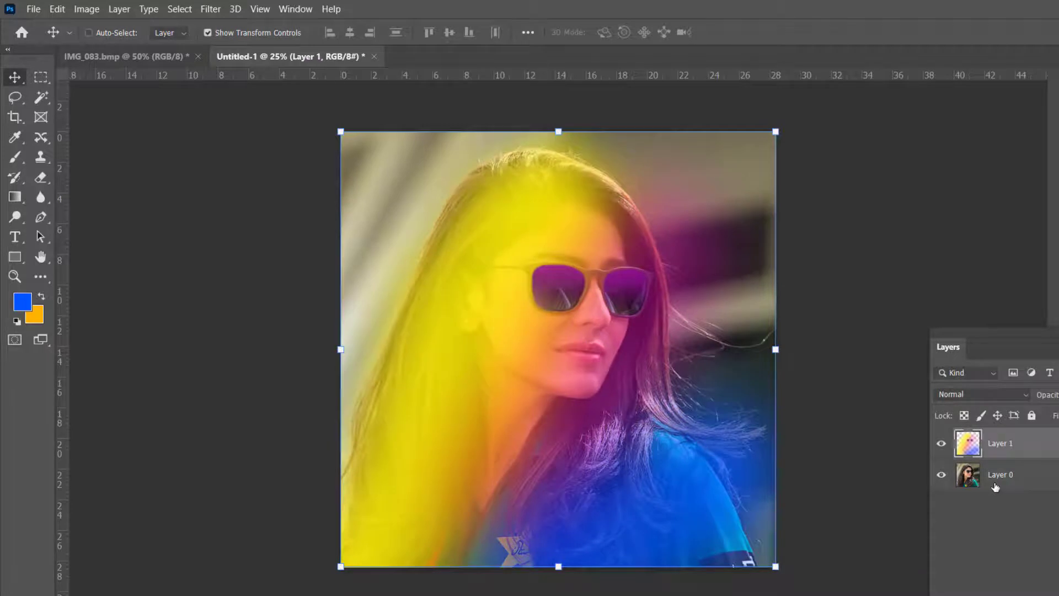
pyautogui.hotkey('ctrl', 'z')
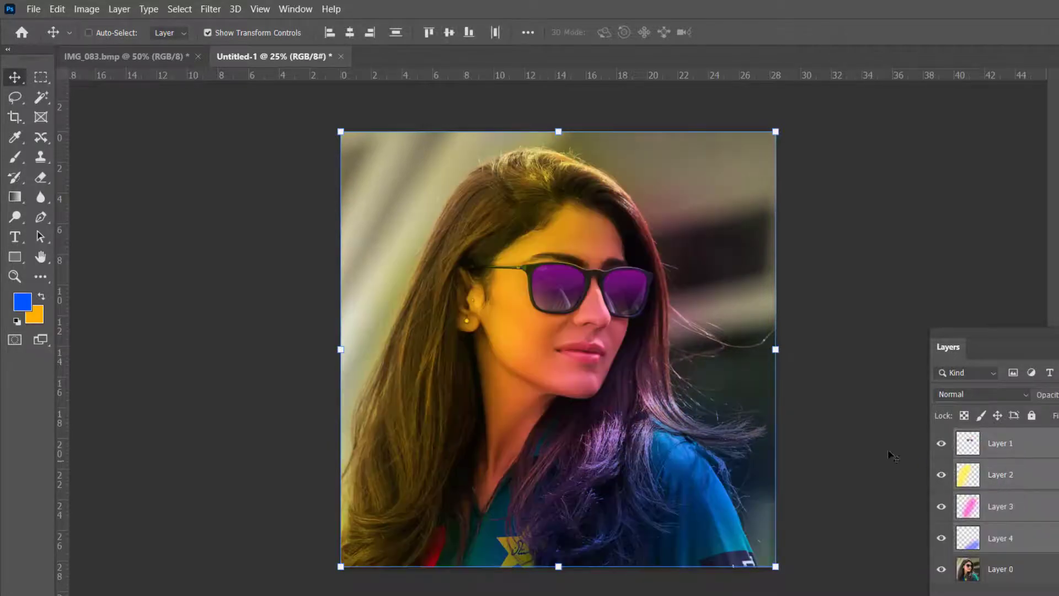
# Hide paint Layers 4, 3, 2 and 1 to remove their tints
pyautogui.click(942, 538)
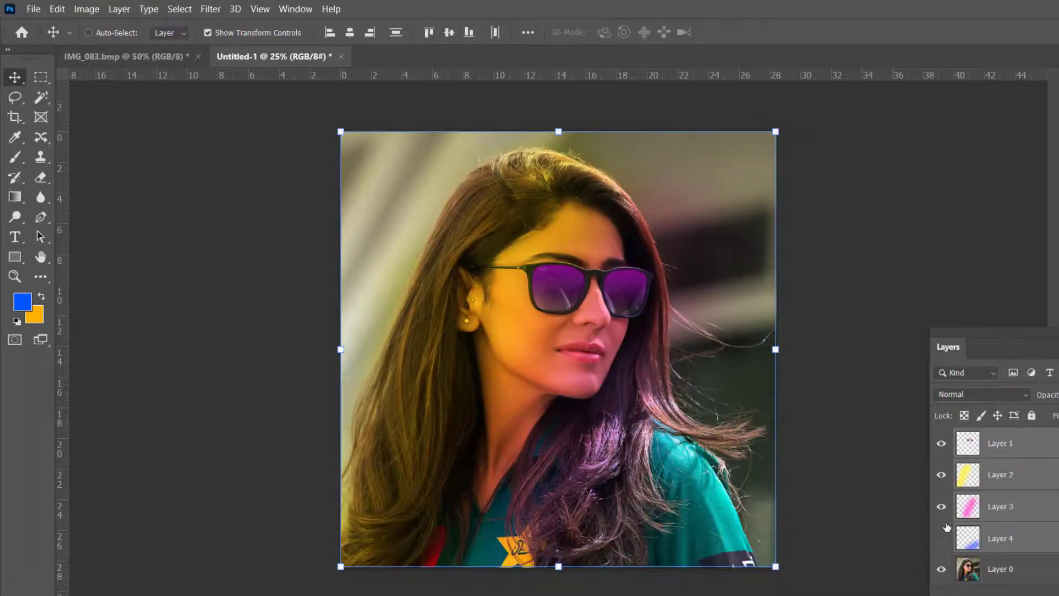
pyautogui.click(941, 506)
pyautogui.click(941, 475)
pyautogui.click(941, 443)
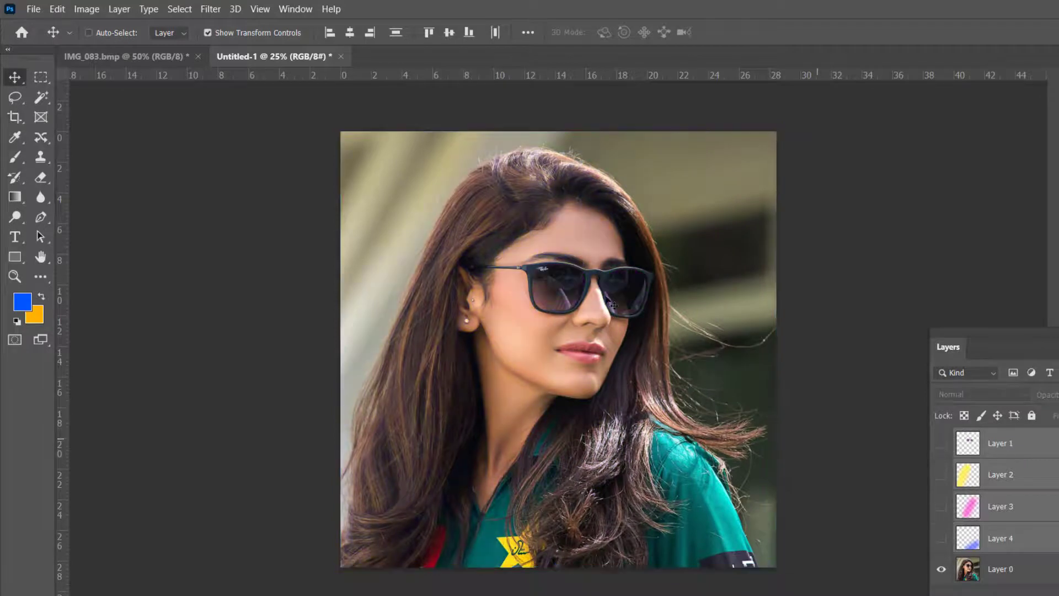
# Show Layers 1–4 again, then hide and re-show photo Layer 0 to compare
pyautogui.click(941, 443)
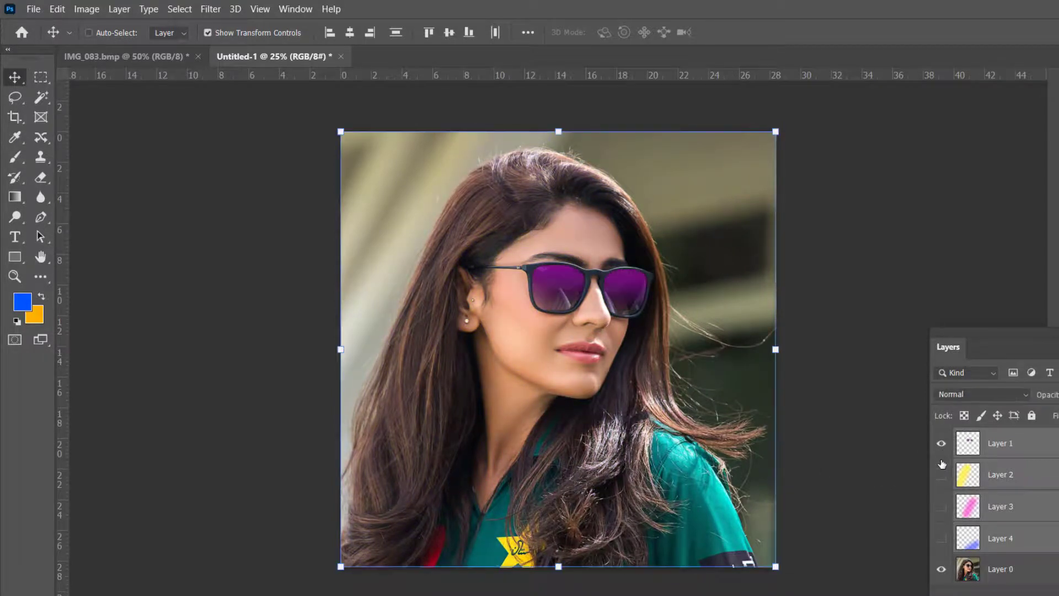
pyautogui.click(941, 474)
pyautogui.click(941, 506)
pyautogui.click(941, 538)
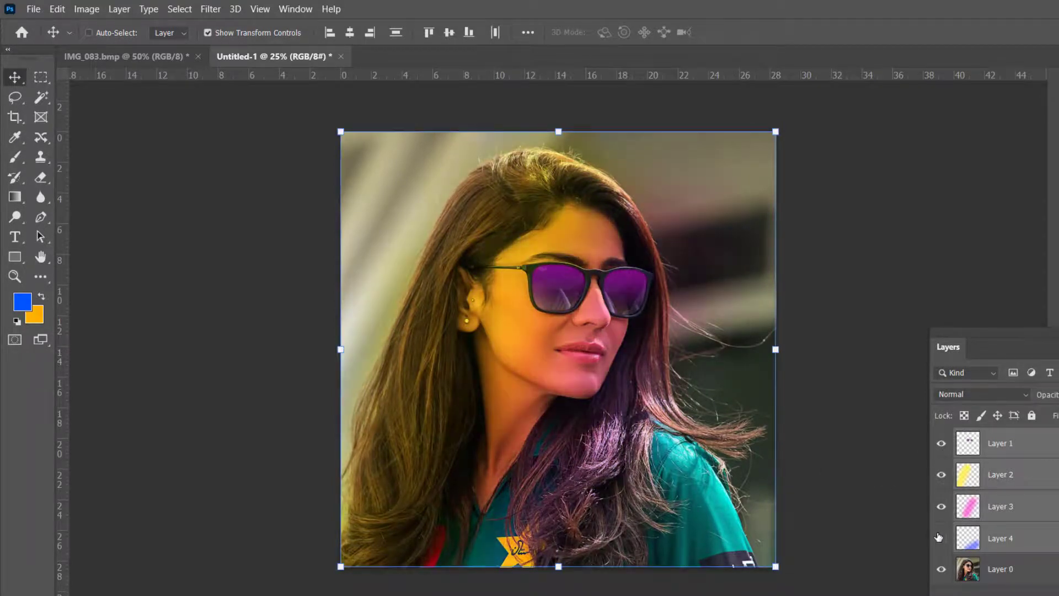
pyautogui.click(940, 538)
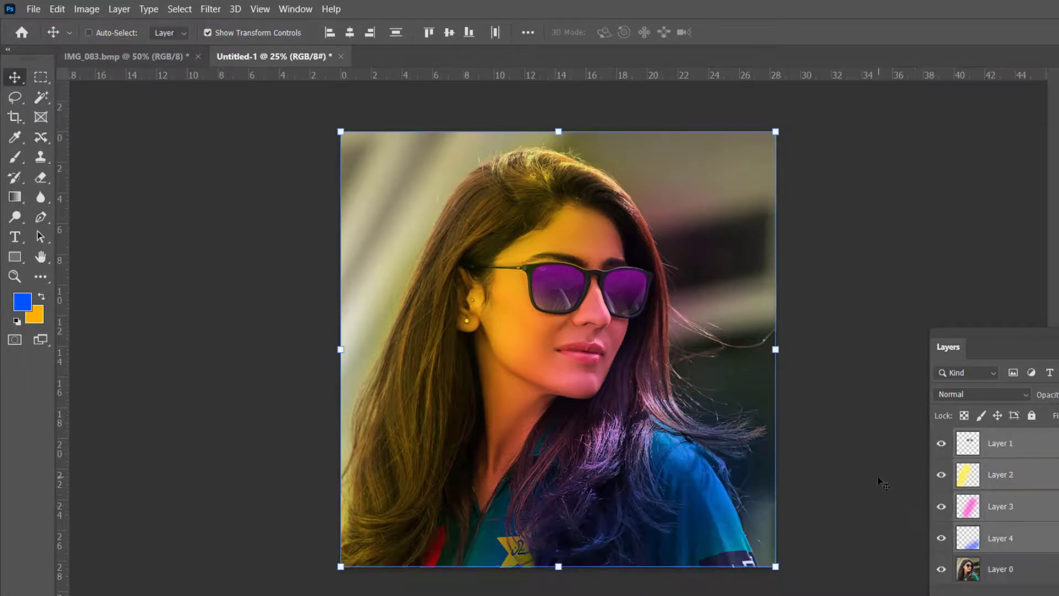
pyautogui.click(942, 569)
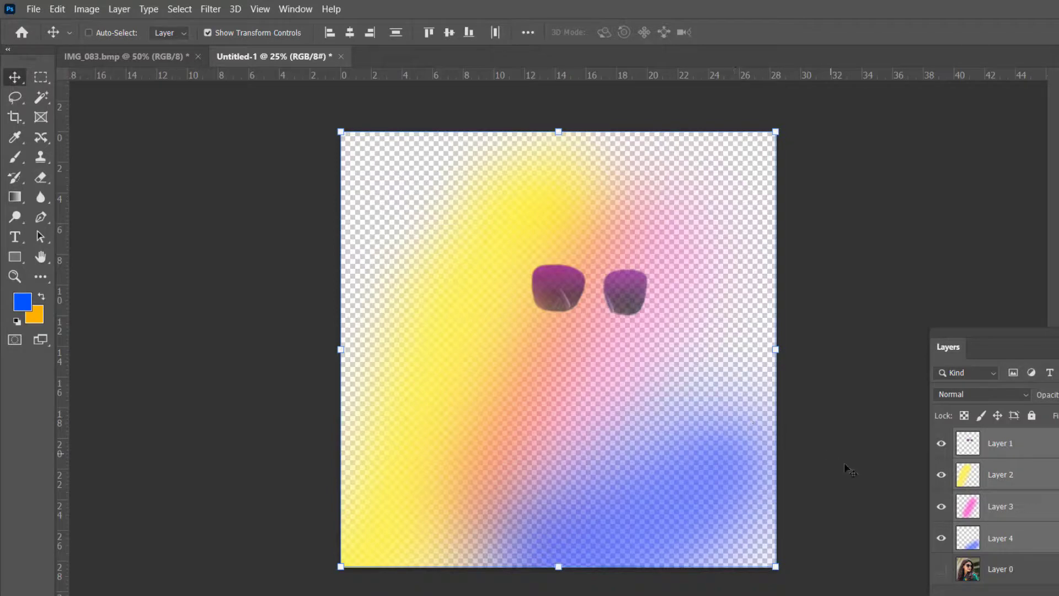
pyautogui.click(941, 569)
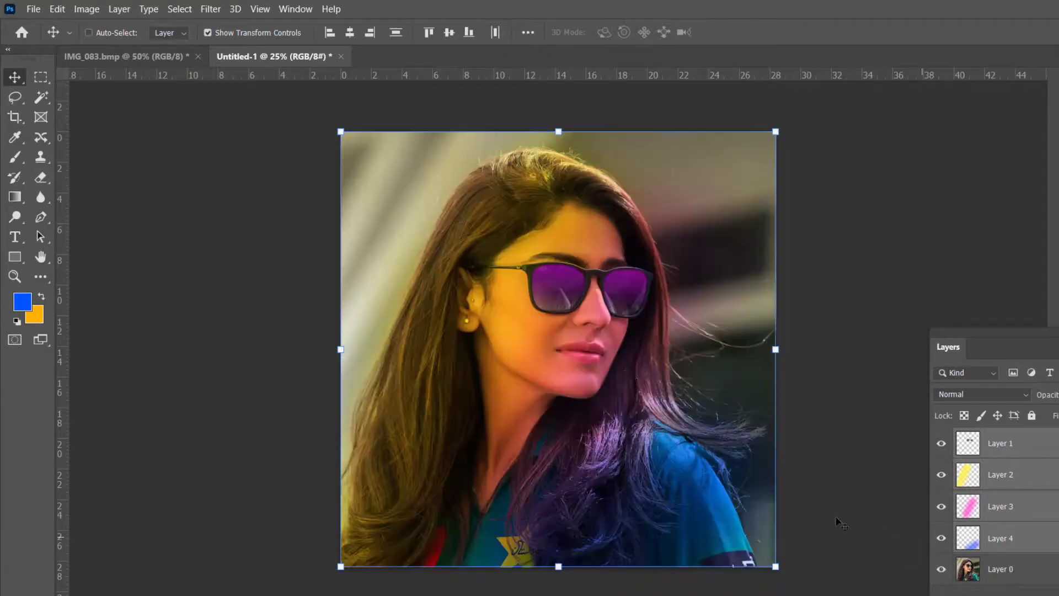